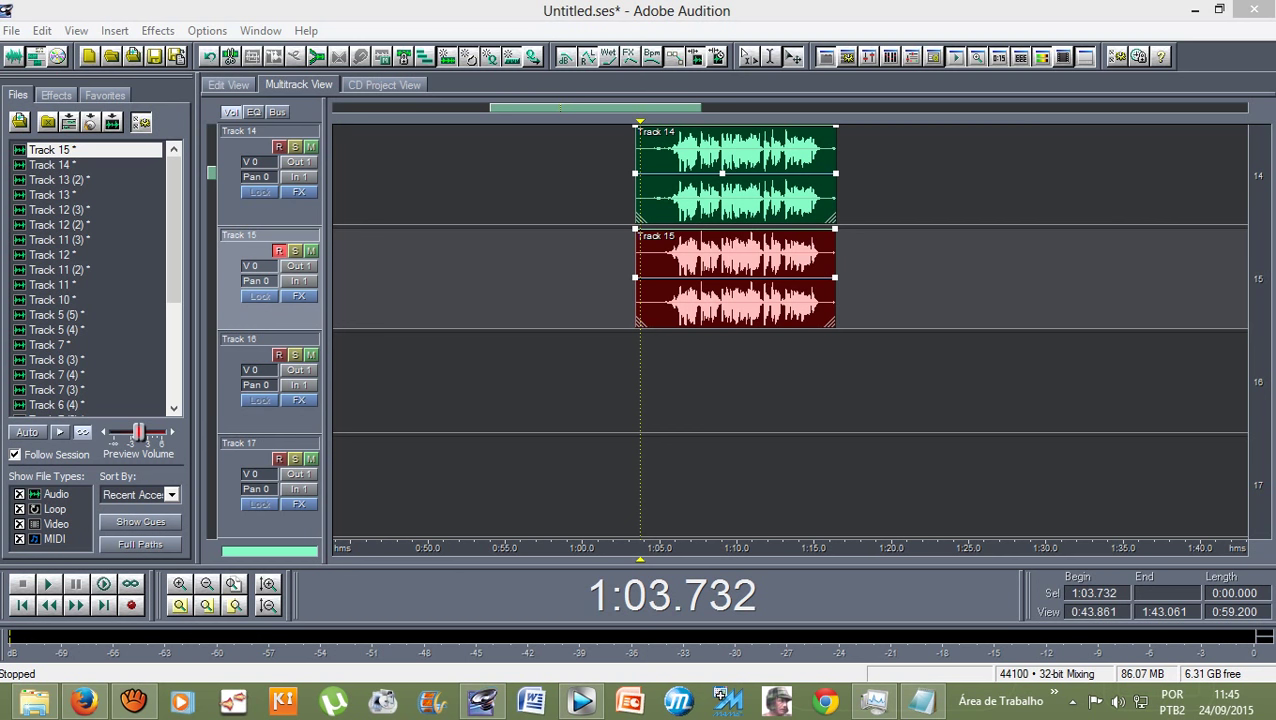
- Examine the vocal clips on tracks 13, 14 and 15 and the other tracks of the multitrack session
{"action": "left_click", "coordinate": [229, 280]}
{"action": "scroll", "coordinate": [270, 330], "scroll_direction": "up", "scroll_amount": 2}
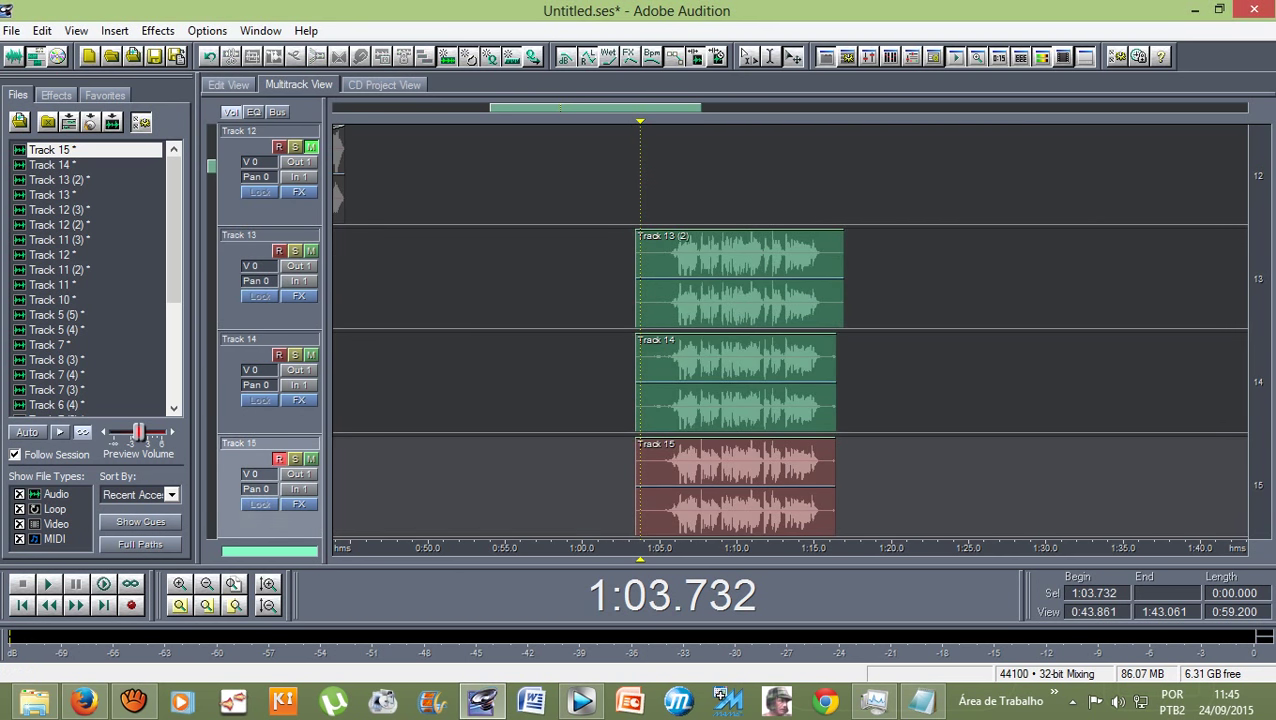
{"action": "scroll", "coordinate": [270, 330], "scroll_direction": "down", "scroll_amount": 1}
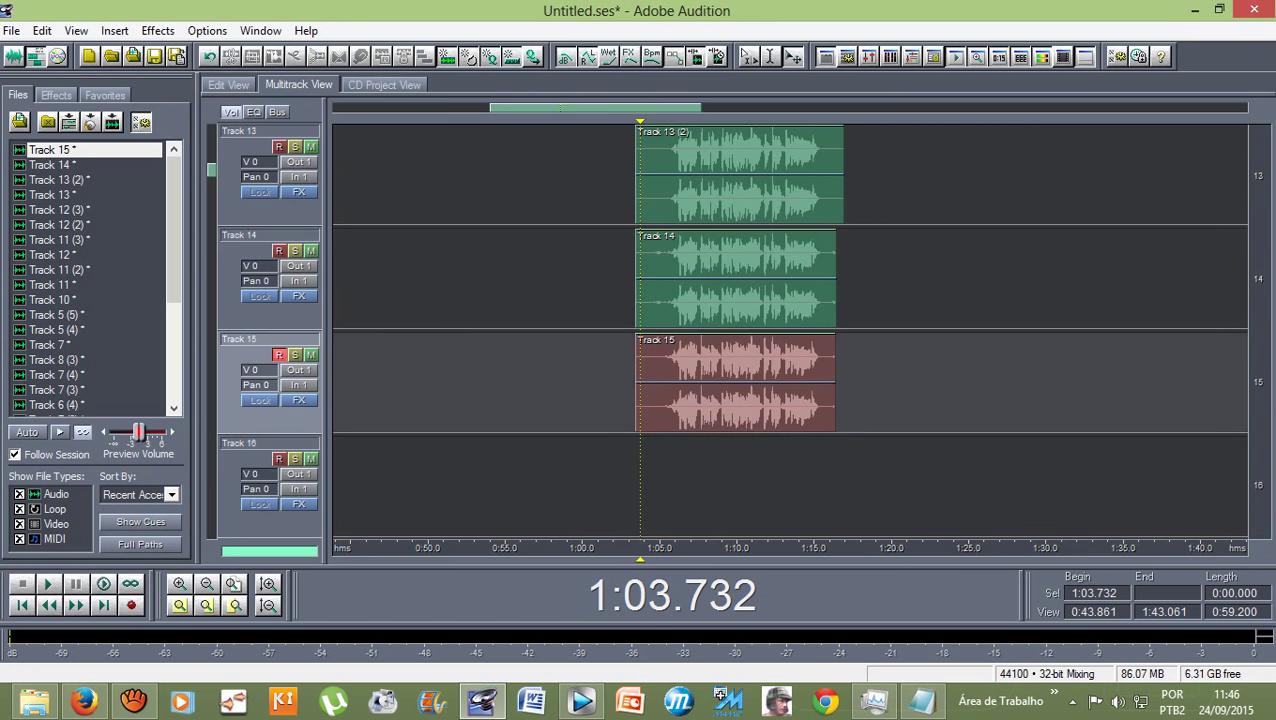
{"action": "scroll", "coordinate": [790, 330], "scroll_direction": "up", "scroll_amount": 6}
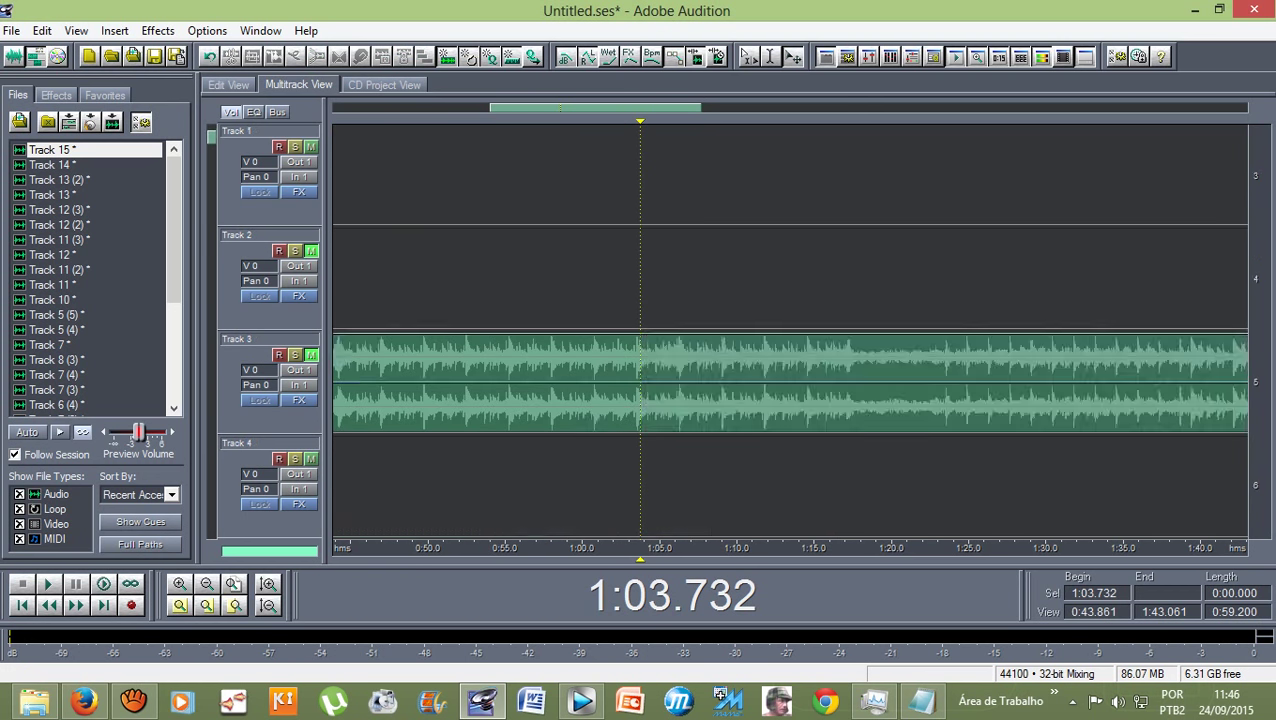
{"action": "scroll", "coordinate": [790, 330], "scroll_direction": "down", "scroll_amount": 6}
{"action": "left_click", "coordinate": [740, 180]}
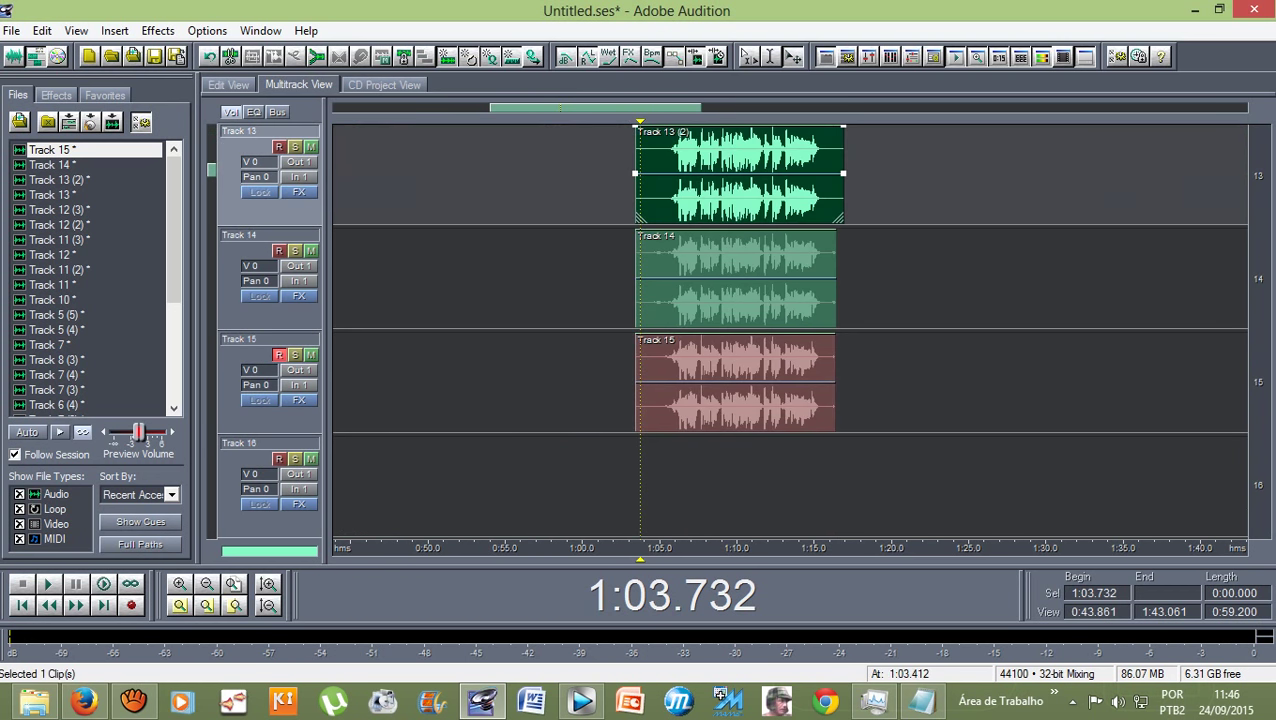
{"action": "left_click", "coordinate": [735, 279]}
{"action": "left_click", "coordinate": [735, 383]}
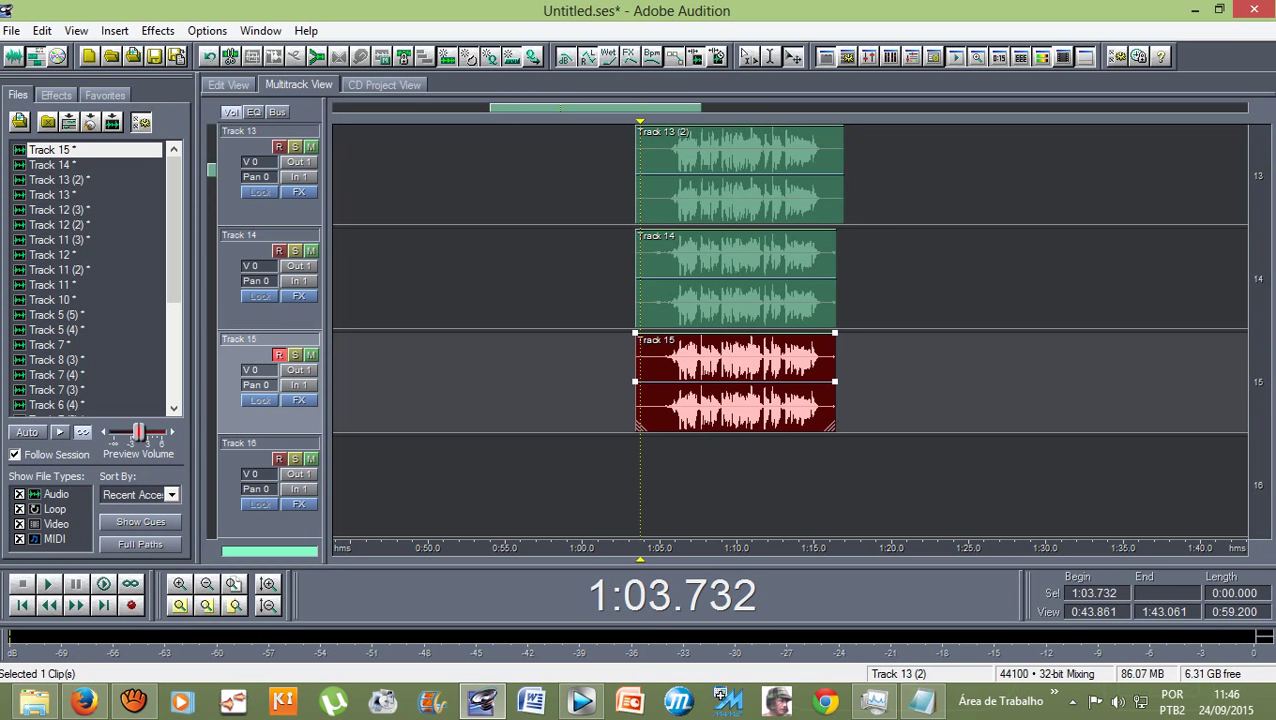
{"action": "left_click", "coordinate": [735, 176]}
{"action": "left_click", "coordinate": [735, 279]}
{"action": "left_click", "coordinate": [735, 383]}
{"action": "scroll", "coordinate": [790, 330], "scroll_direction": "up", "scroll_amount": 1}
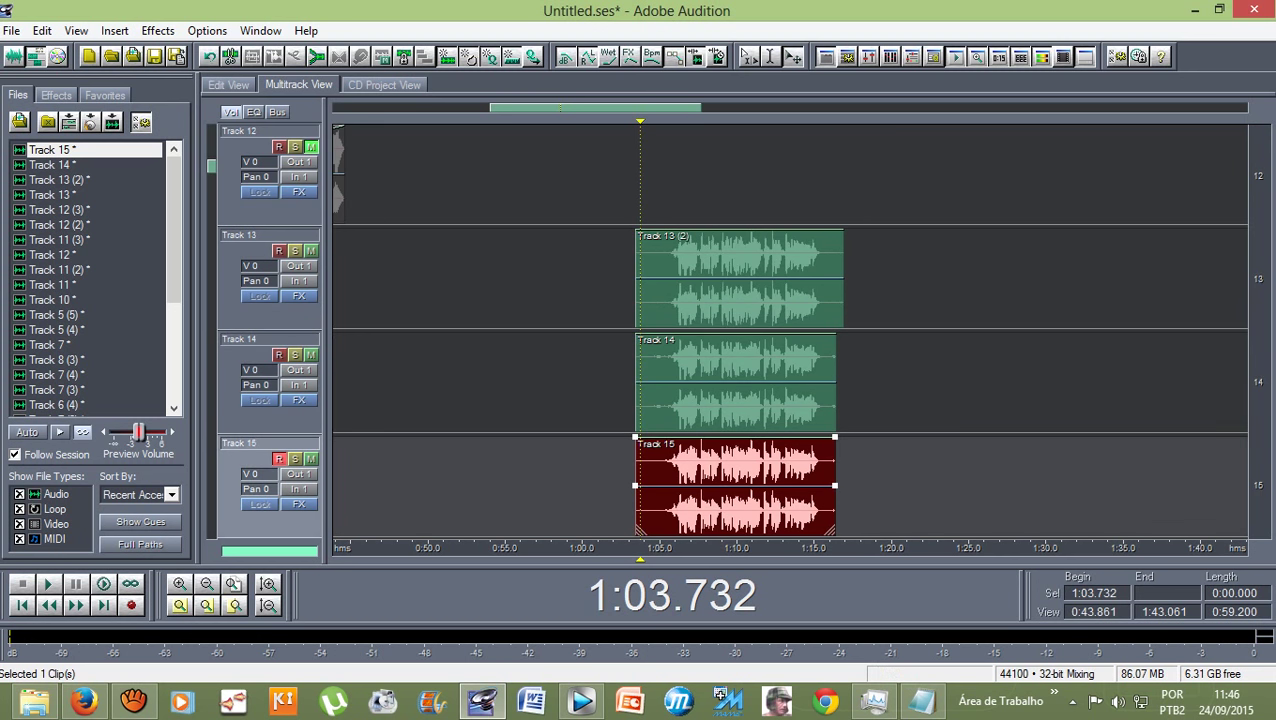
- Play the session from 1:05.000 to hear the vocal takes on tracks 13, 14 and 15 together
{"action": "left_click_drag", "start_coordinate": [640, 121], "coordinate": [660, 121]}
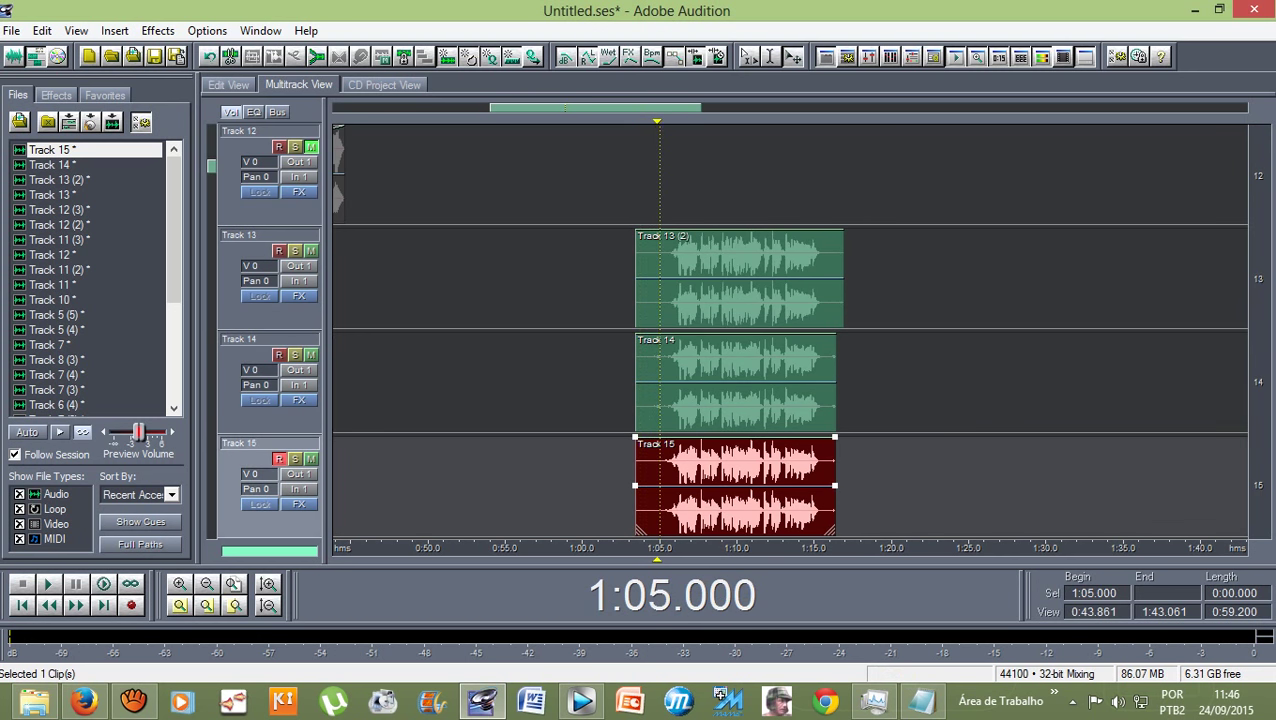
{"action": "key", "text": "space"}
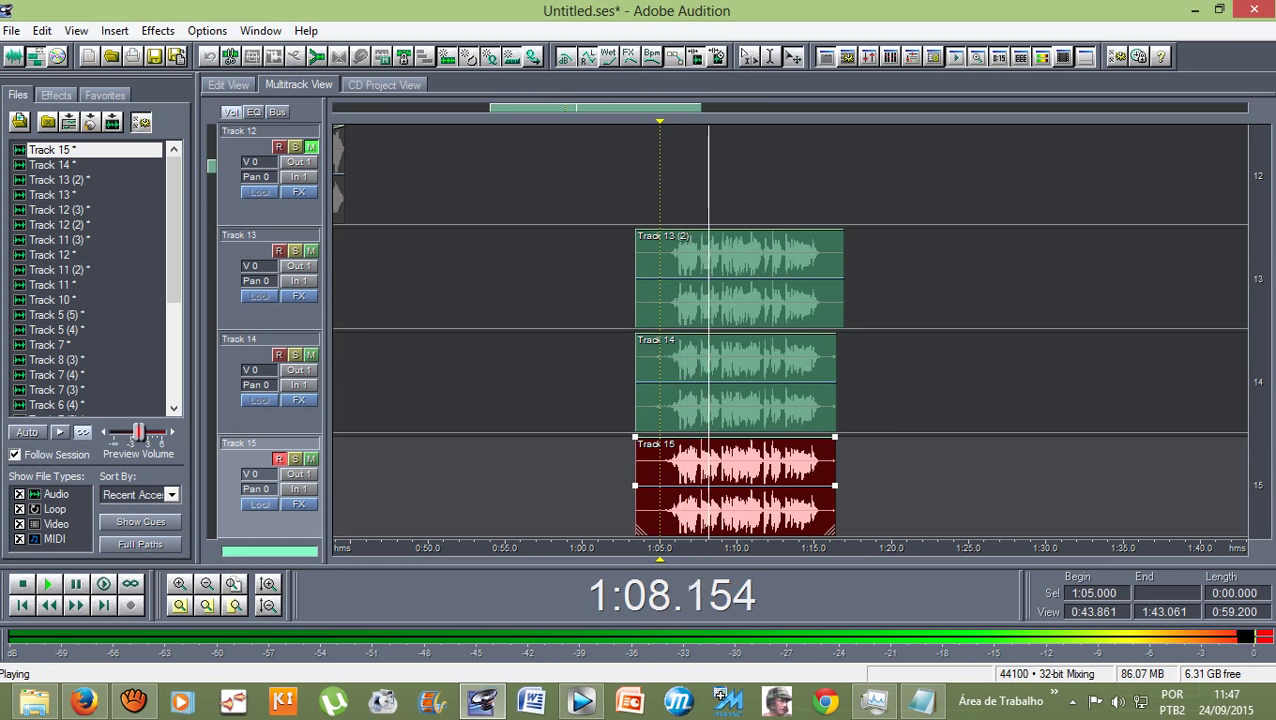
{"action": "scroll", "coordinate": [790, 330], "scroll_direction": "down", "scroll_amount": 1}
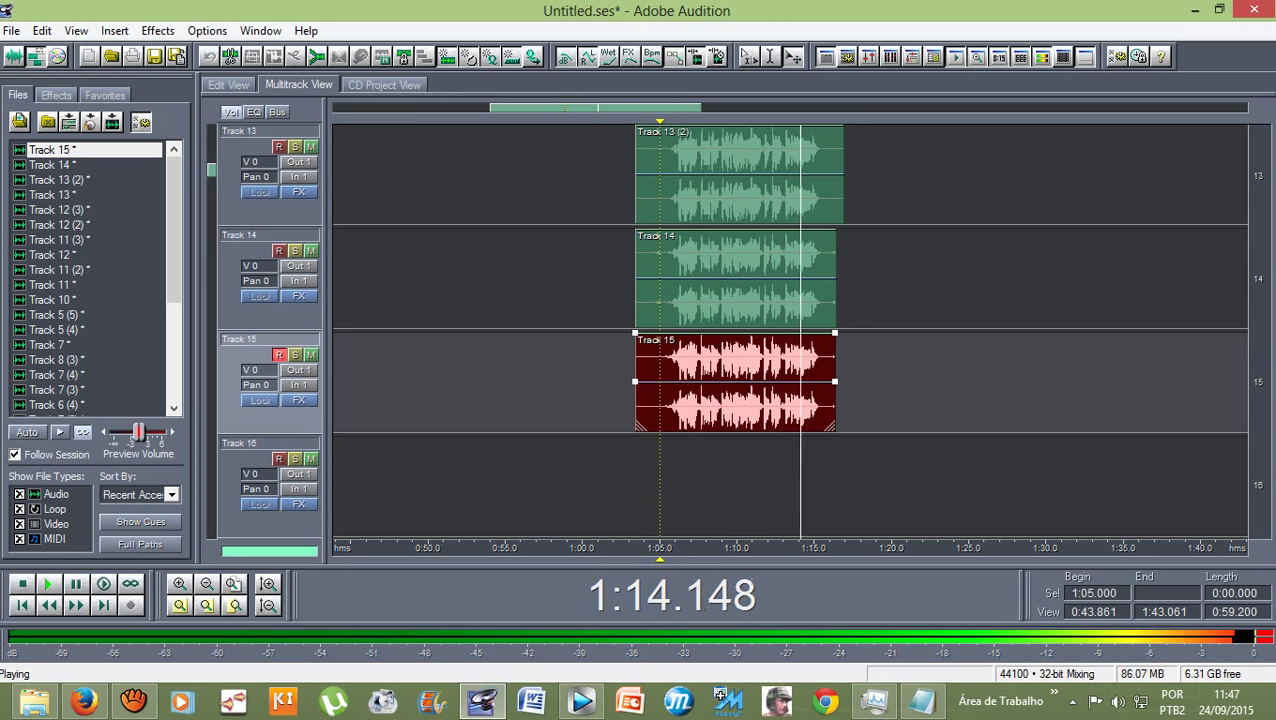
{"action": "key", "text": "space"}
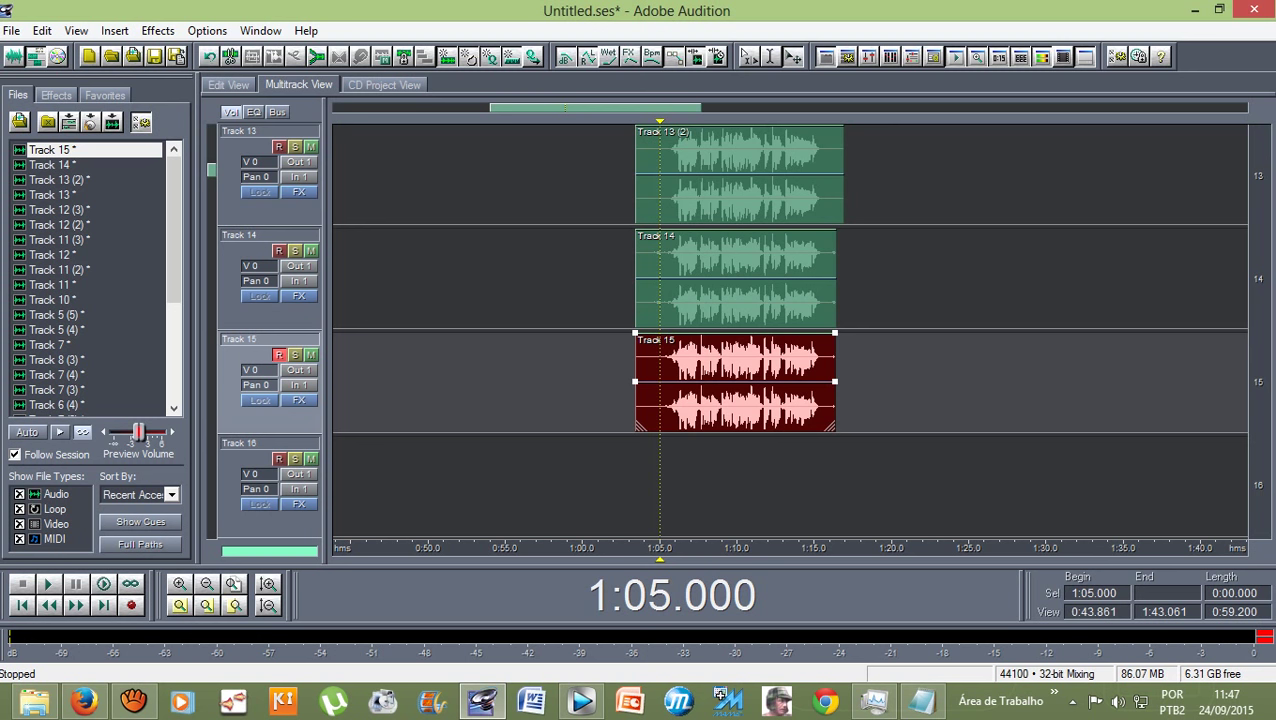
{"action": "left_click", "coordinate": [690, 178]}
{"action": "left_click", "coordinate": [690, 279]}
{"action": "left_click", "coordinate": [690, 382]}
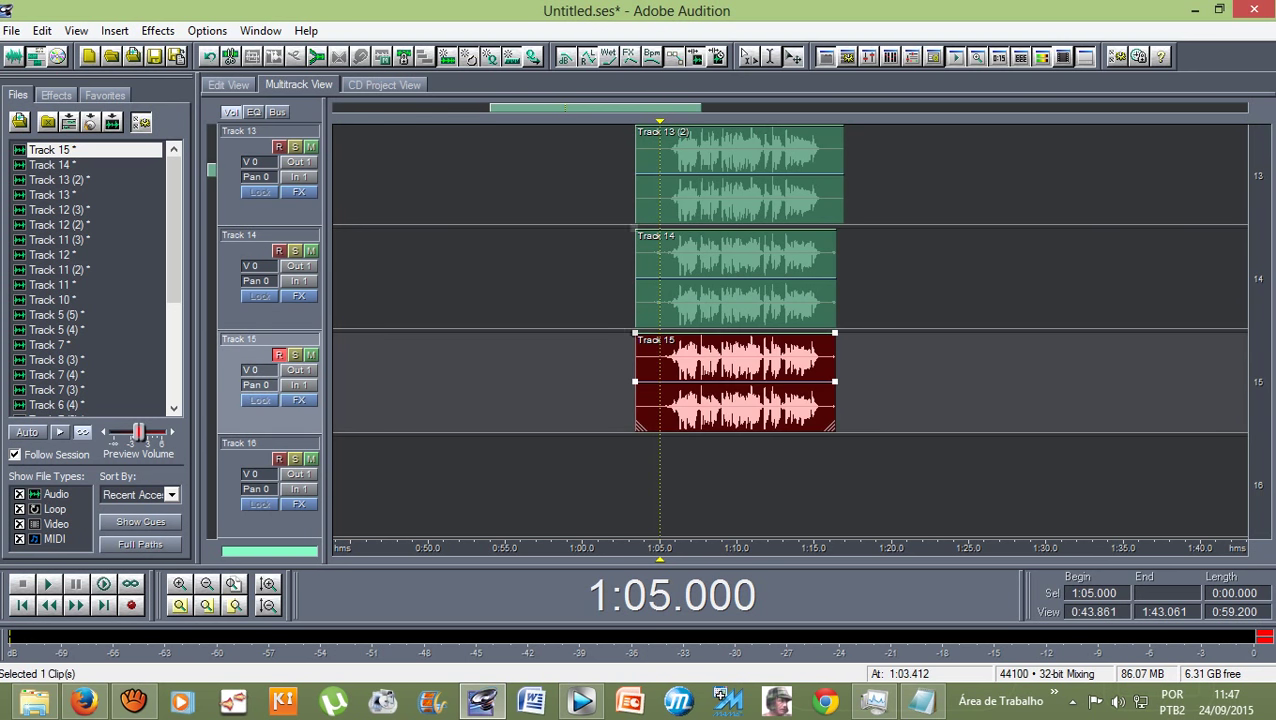
- Silence only the right channel of the Track 13 (2) clip from about 1:04.735 to 1:15.834, and return to the multitrack view
{"action": "left_click", "coordinate": [725, 178]}
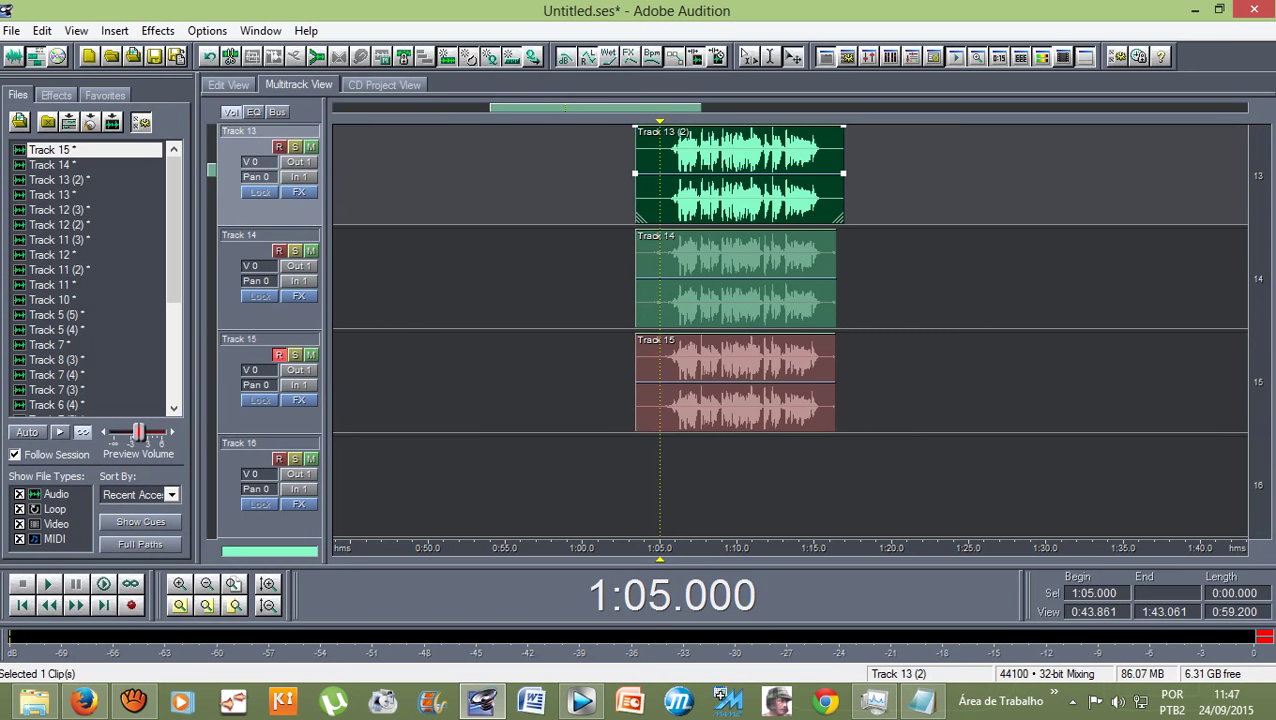
{"action": "double_click", "coordinate": [727, 177]}
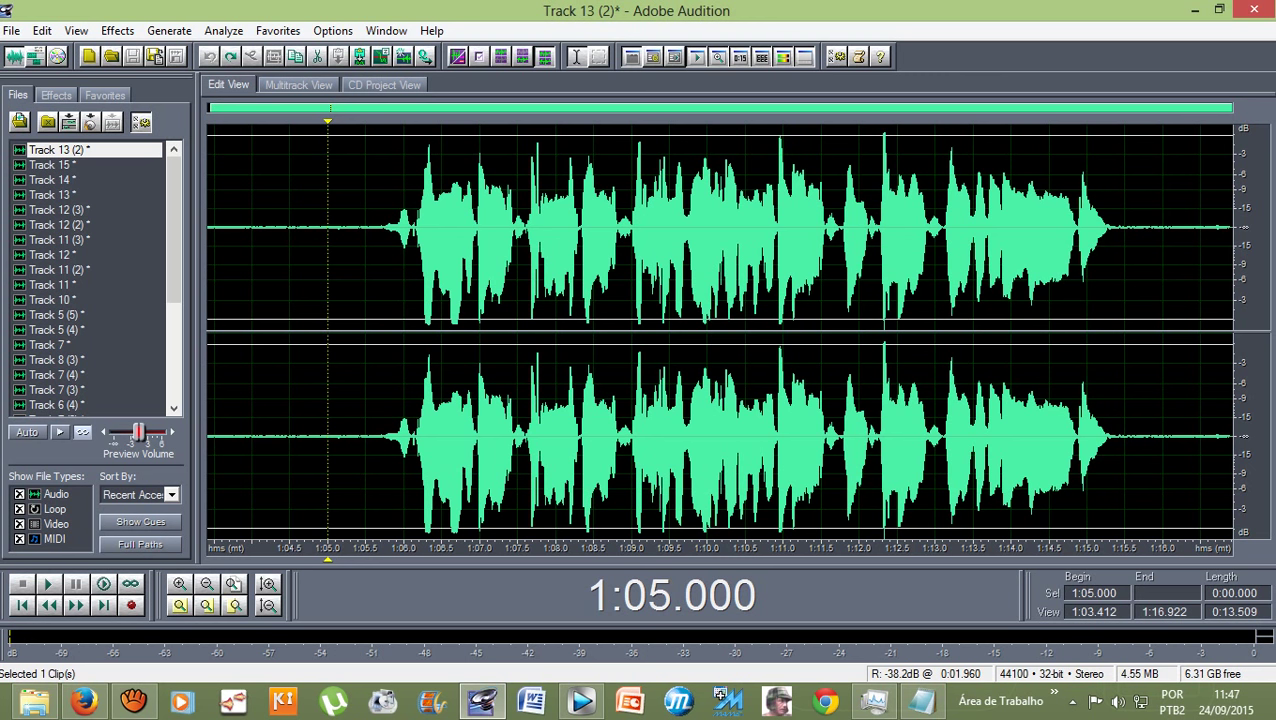
{"action": "left_click_drag", "start_coordinate": [348, 430], "coordinate": [1179, 520]}
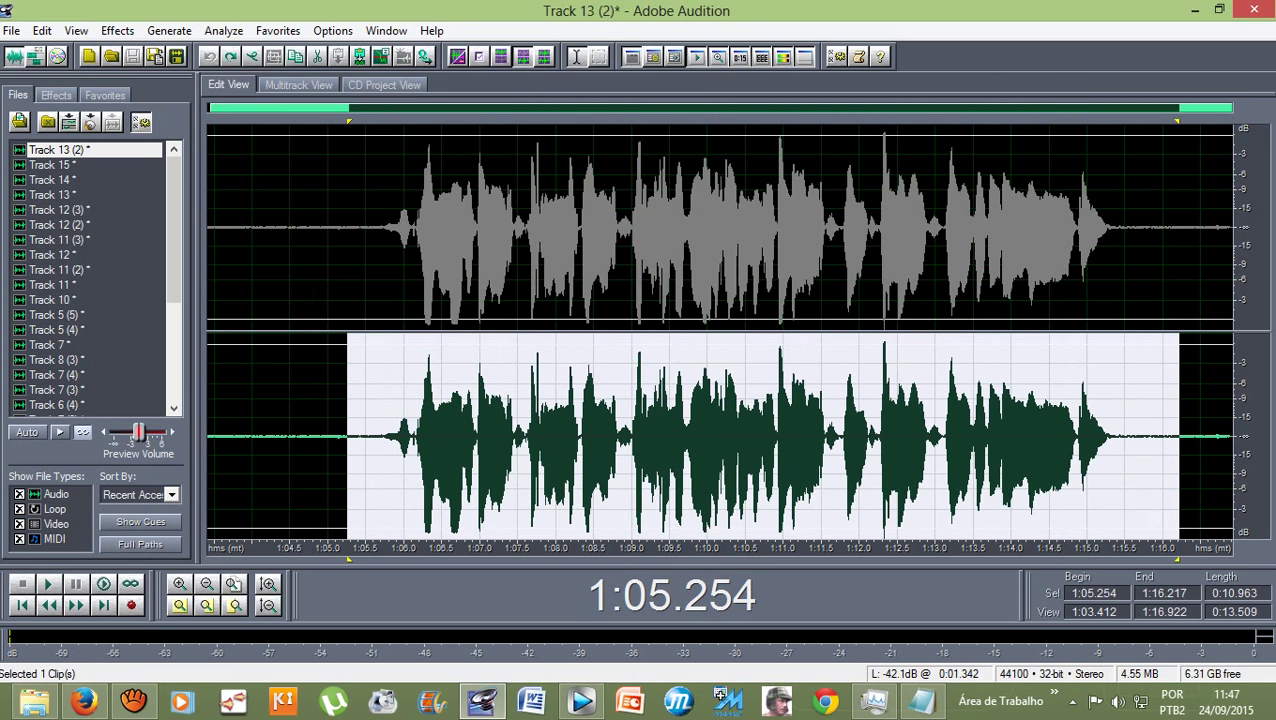
{"action": "left_click", "coordinate": [306, 250]}
{"action": "left_click_drag", "start_coordinate": [308, 250], "coordinate": [421, 250]}
{"action": "left_click_drag", "start_coordinate": [416, 300], "coordinate": [1150, 510]}
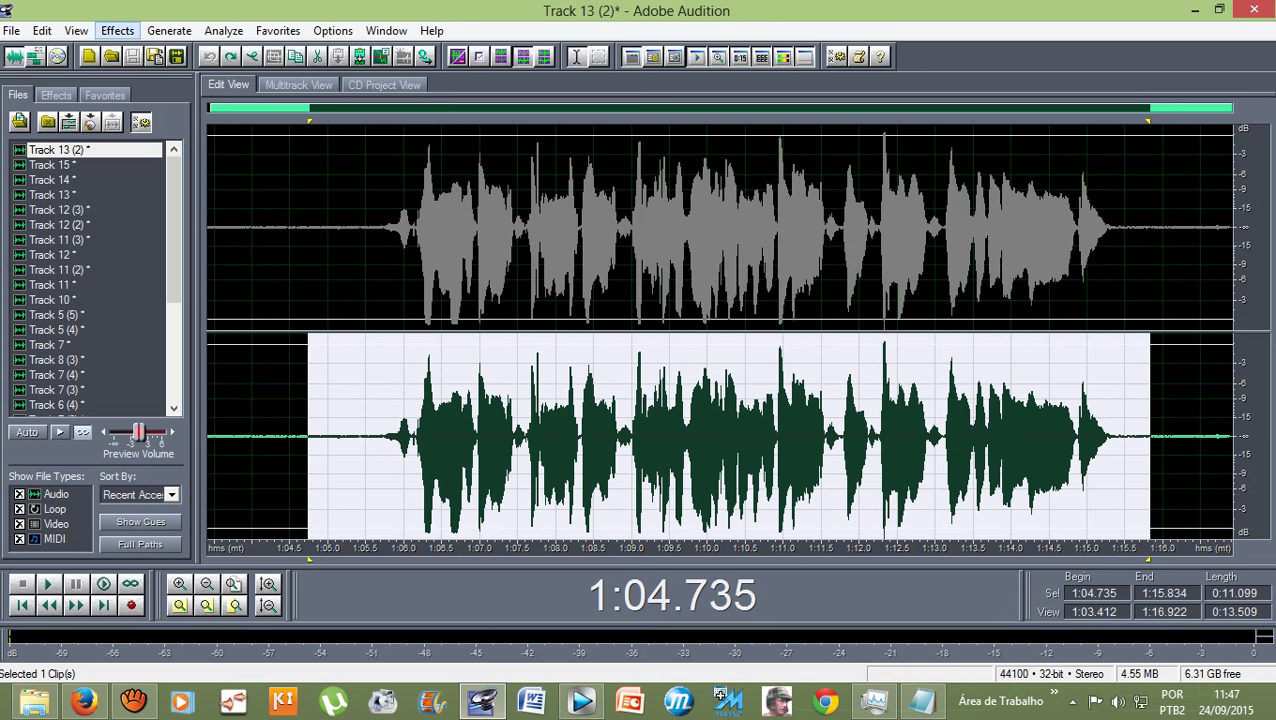
{"action": "left_click", "coordinate": [117, 30]}
{"action": "left_click", "coordinate": [144, 93]}
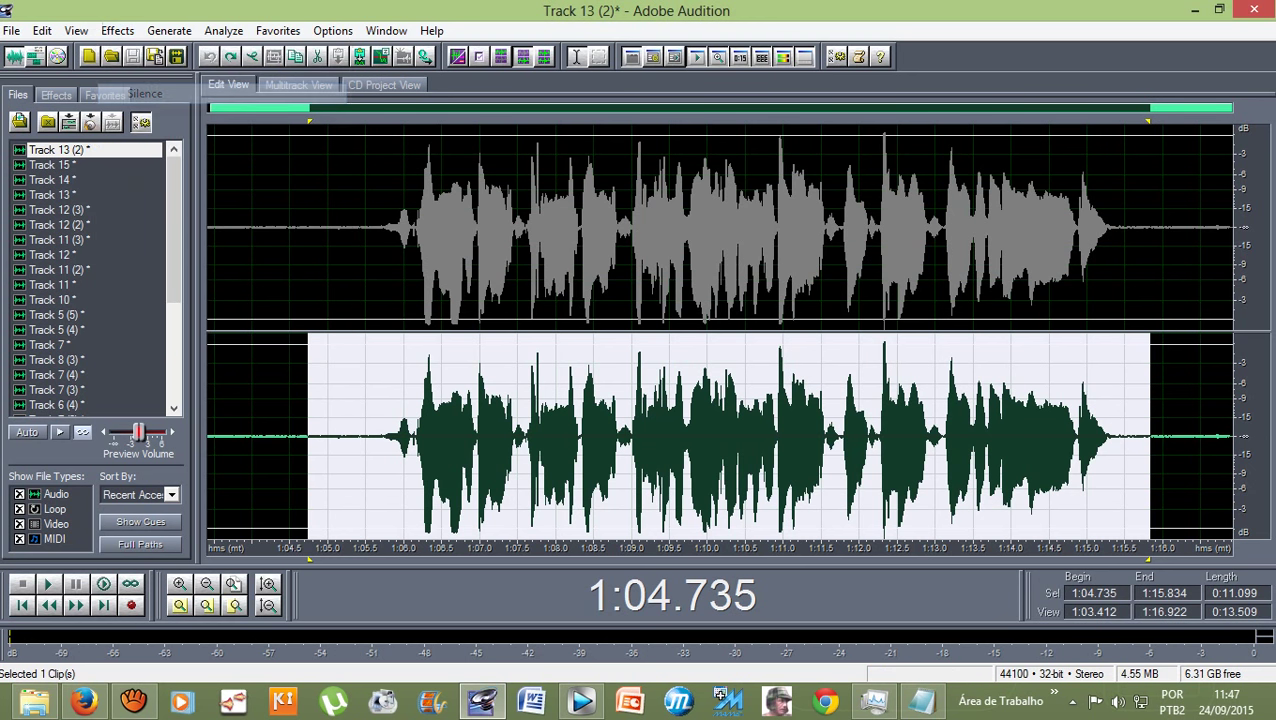
{"action": "left_click", "coordinate": [372, 262]}
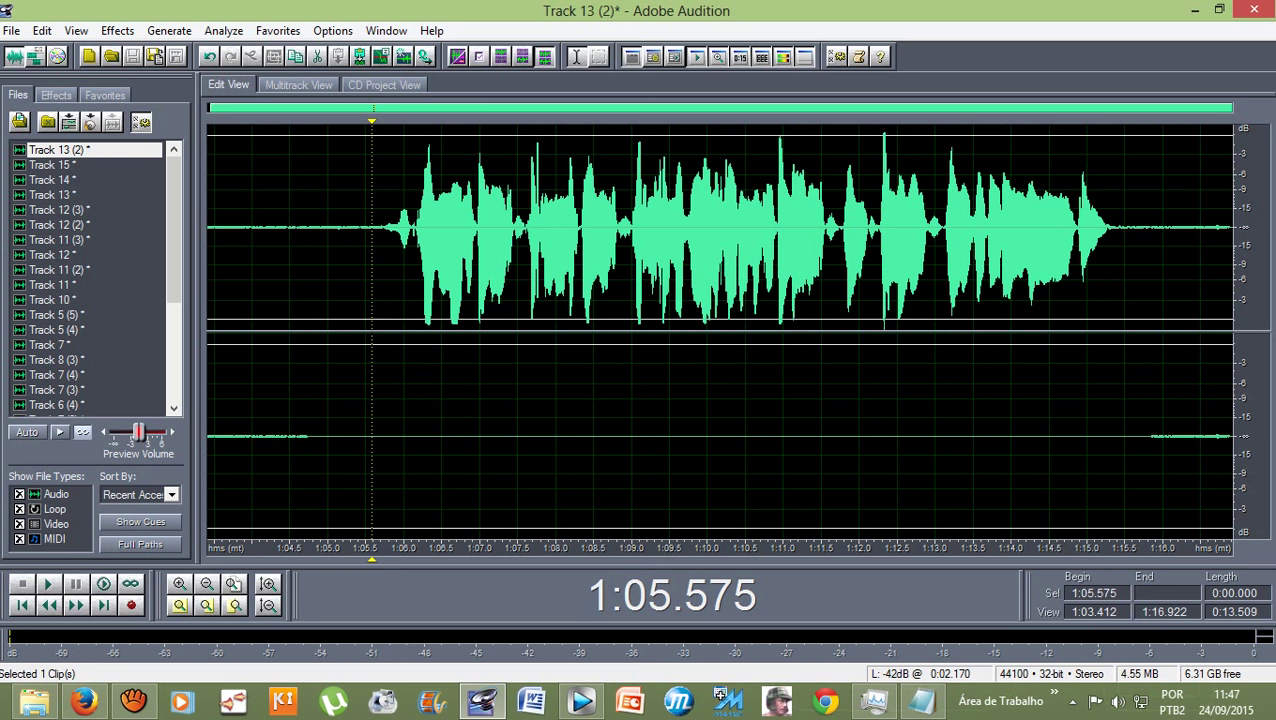
{"action": "left_click", "coordinate": [298, 85]}
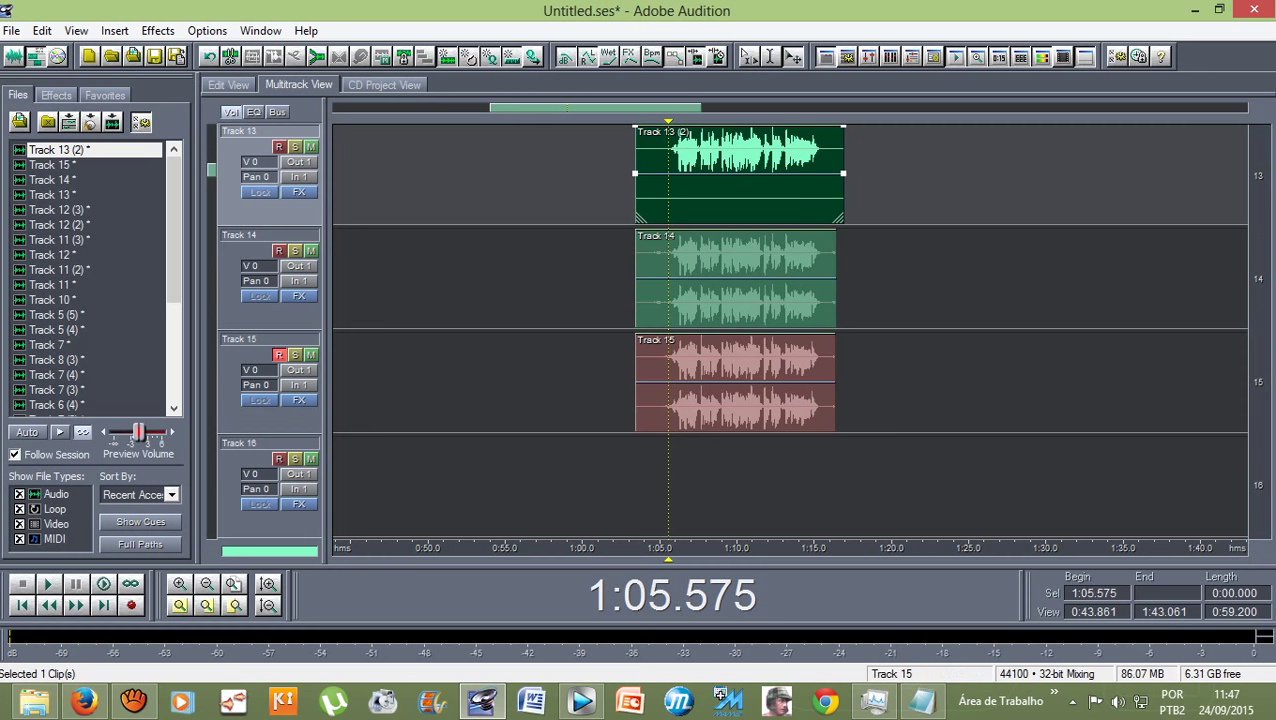
- Silence only the left channel of the Track 14 clip from about 1:05.500 to 1:15.822, and return to the multitrack view
{"action": "double_click", "coordinate": [720, 277]}
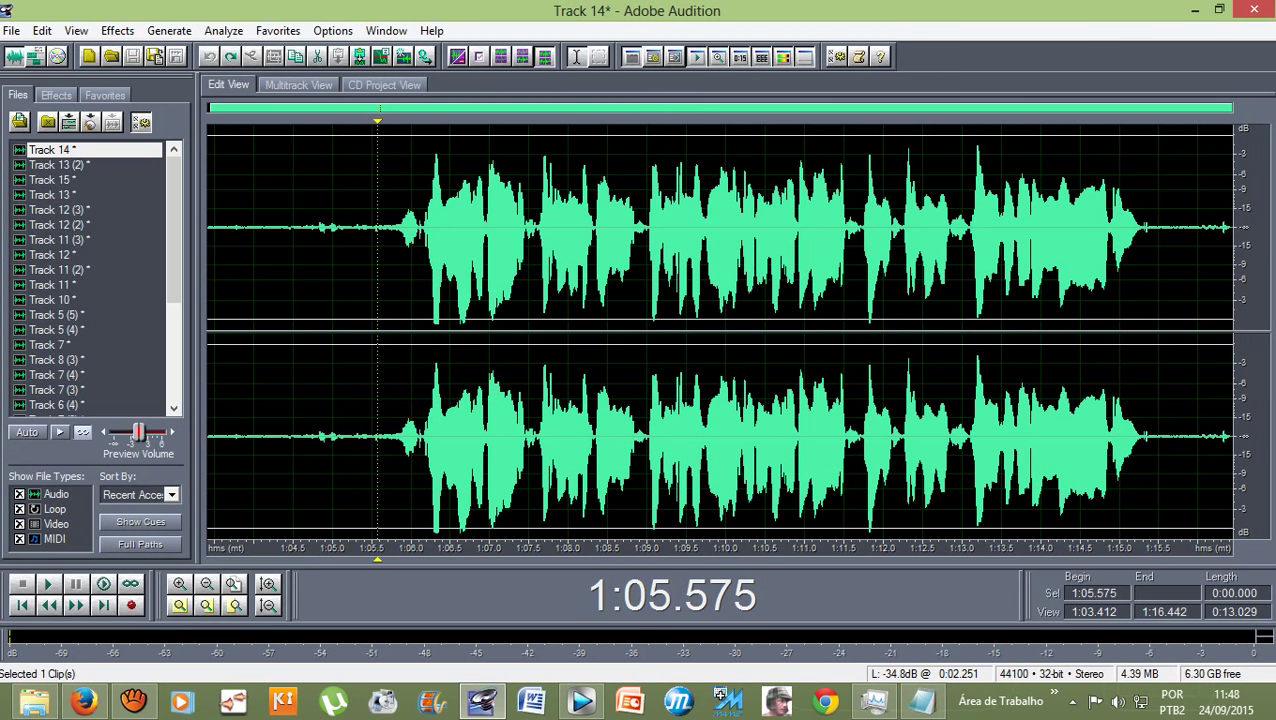
{"action": "left_click", "coordinate": [378, 230]}
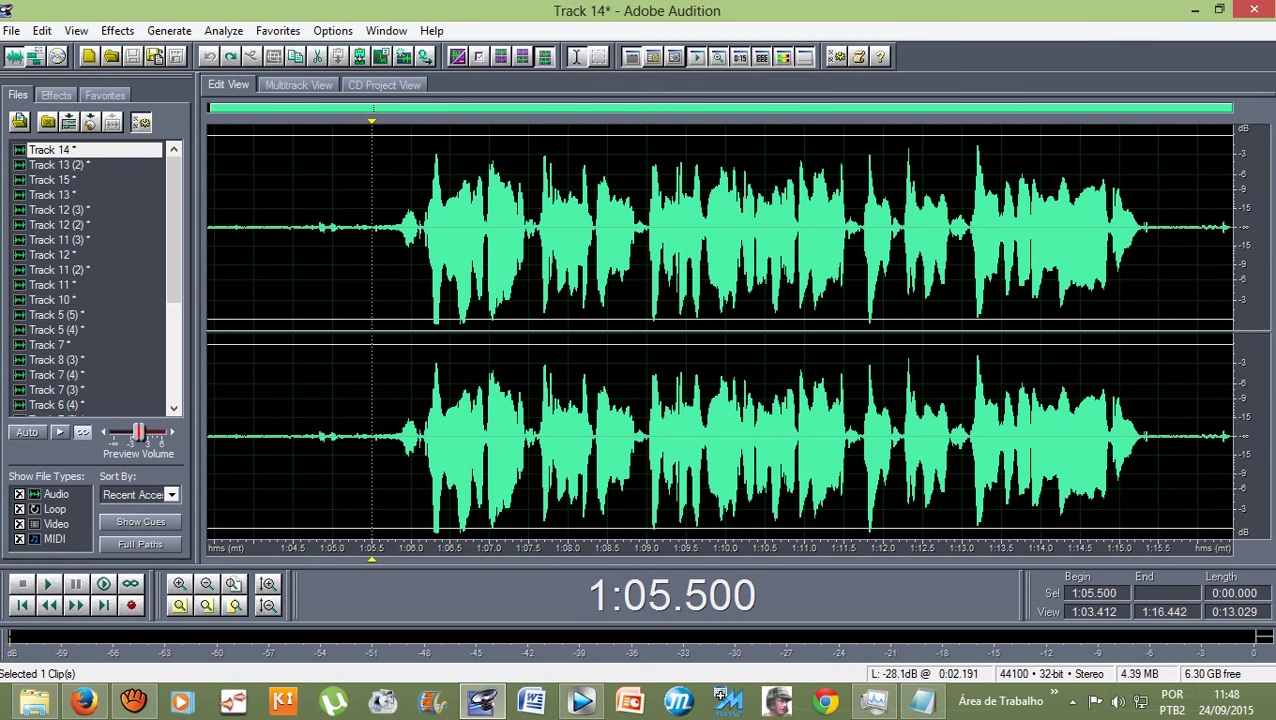
{"action": "left_click_drag", "start_coordinate": [375, 230], "coordinate": [1232, 230]}
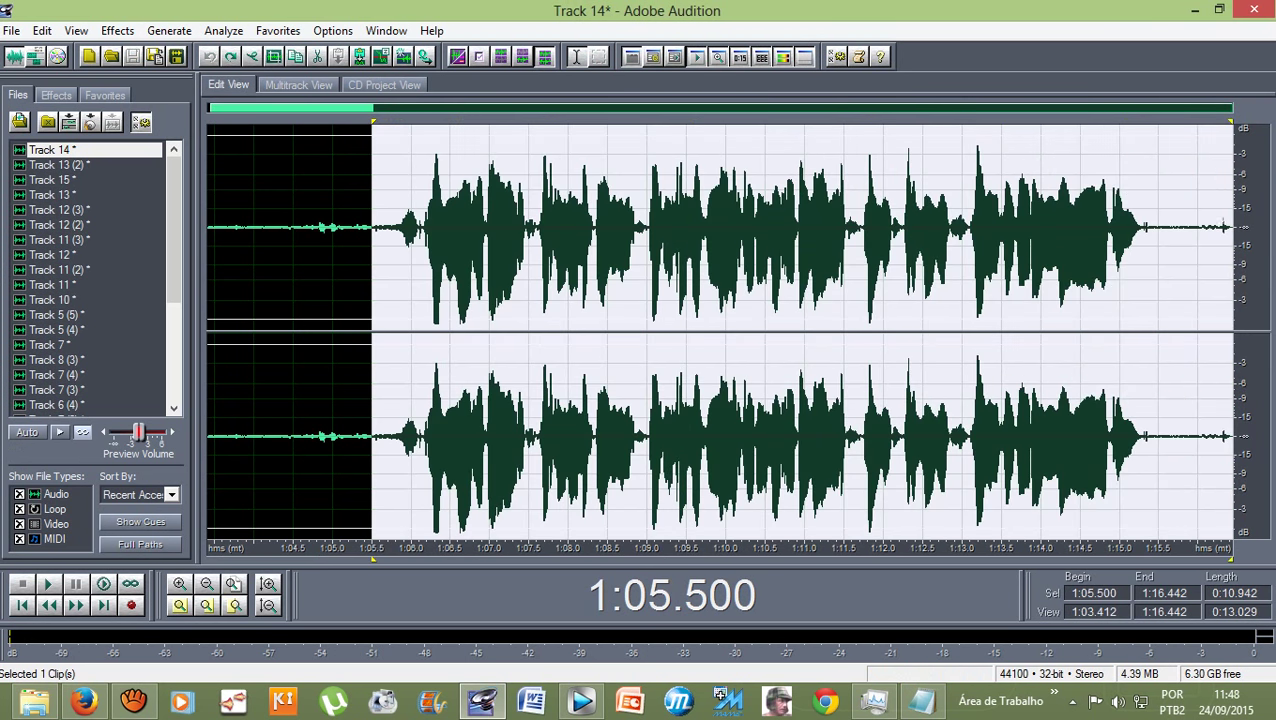
{"action": "left_click_drag", "start_coordinate": [1235, 430], "coordinate": [1199, 430]}
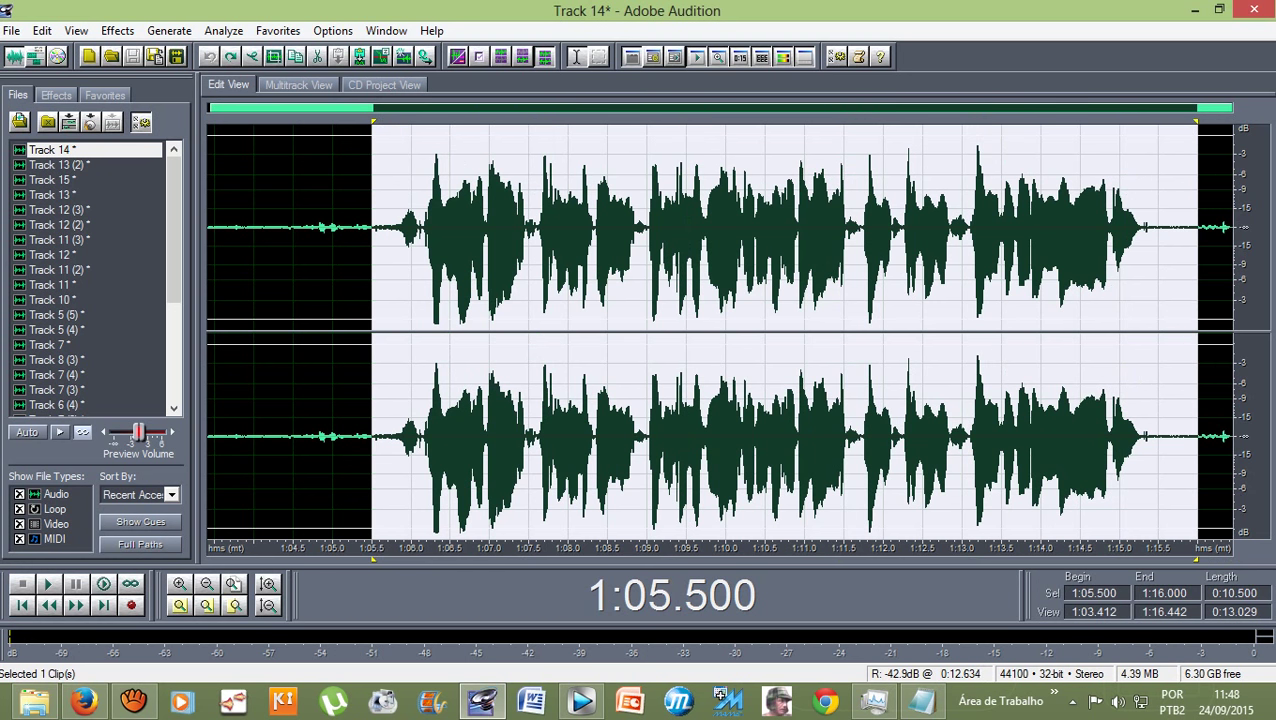
{"action": "left_click_drag", "start_coordinate": [1199, 436], "coordinate": [1184, 150]}
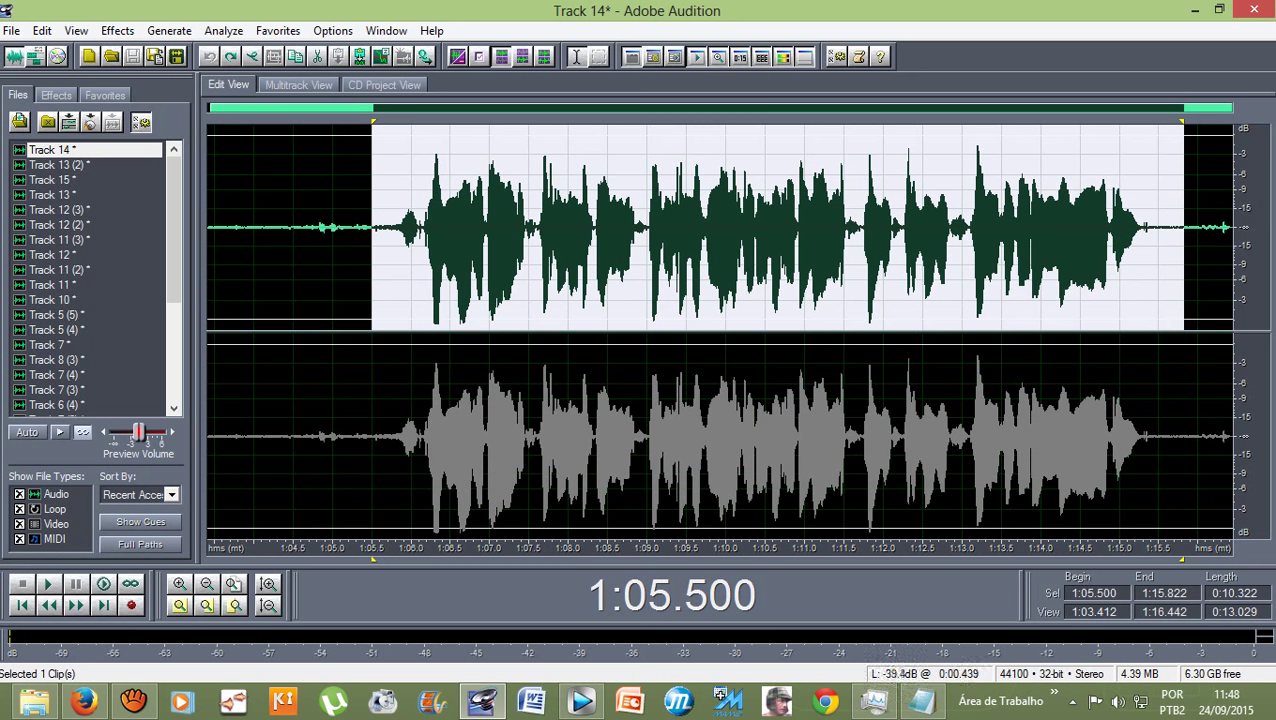
{"action": "left_click", "coordinate": [117, 31]}
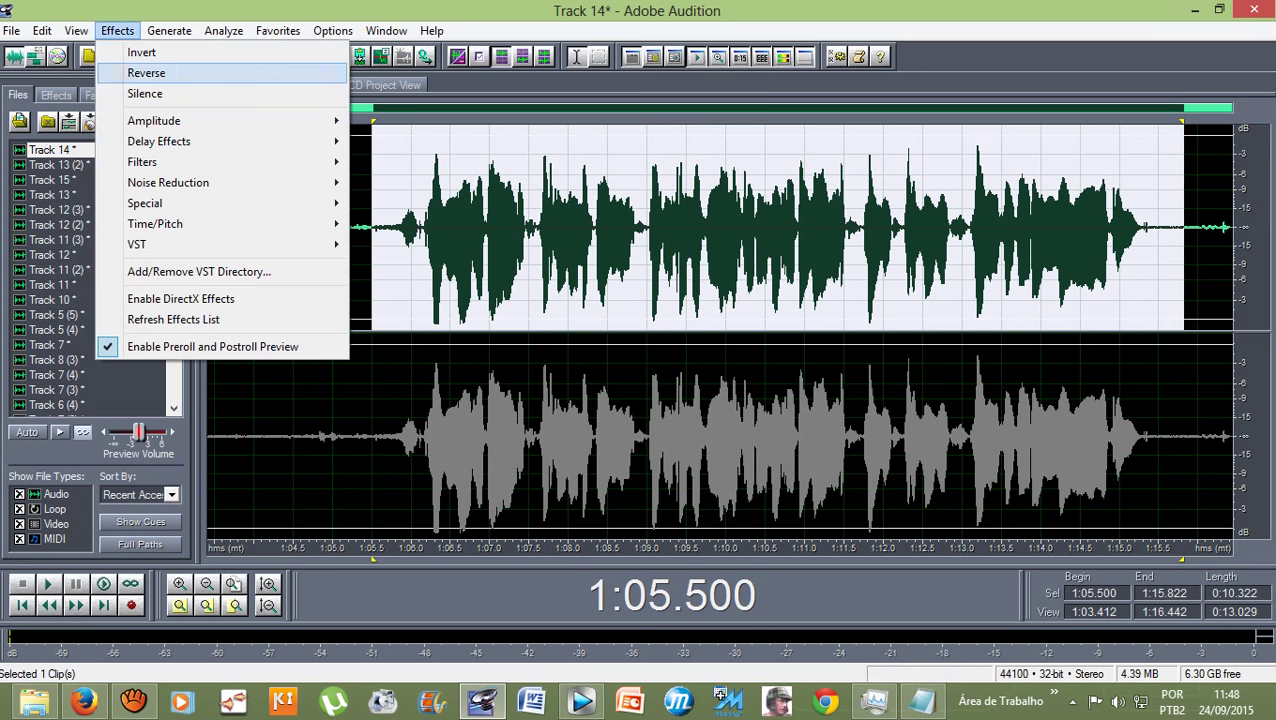
{"action": "left_click", "coordinate": [145, 94]}
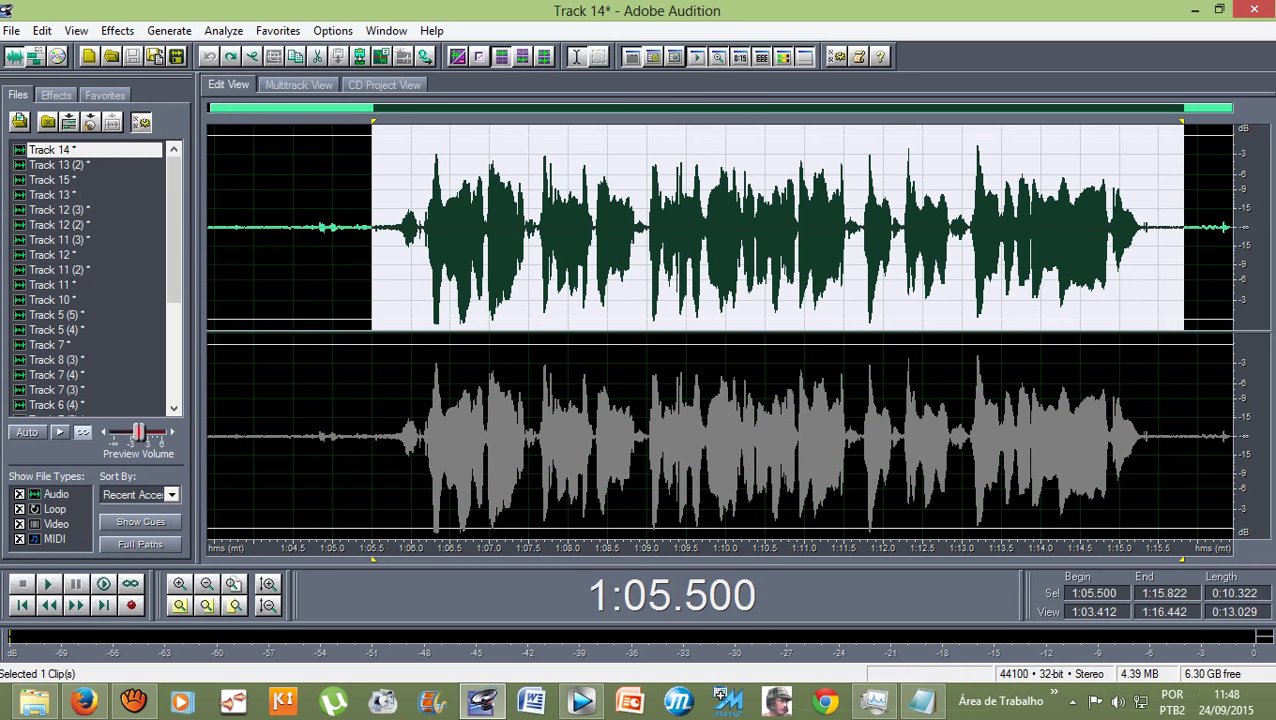
{"action": "left_click", "coordinate": [377, 275]}
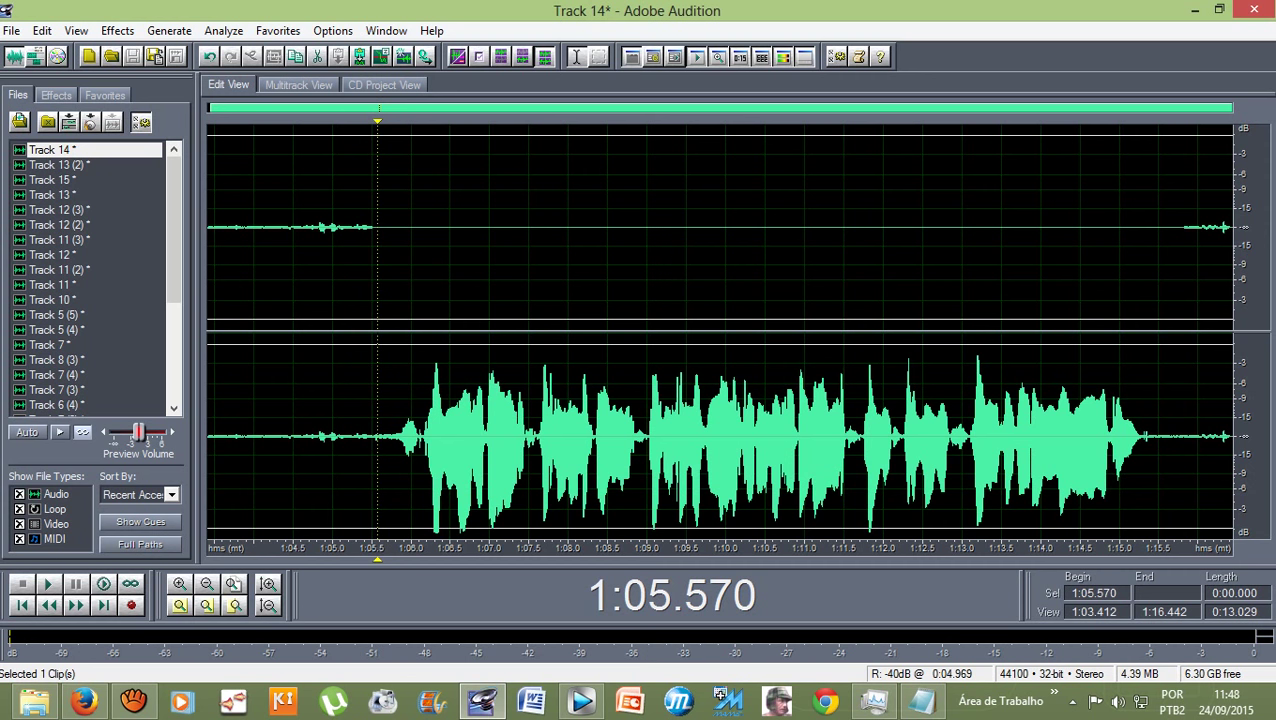
{"action": "left_click", "coordinate": [300, 85]}
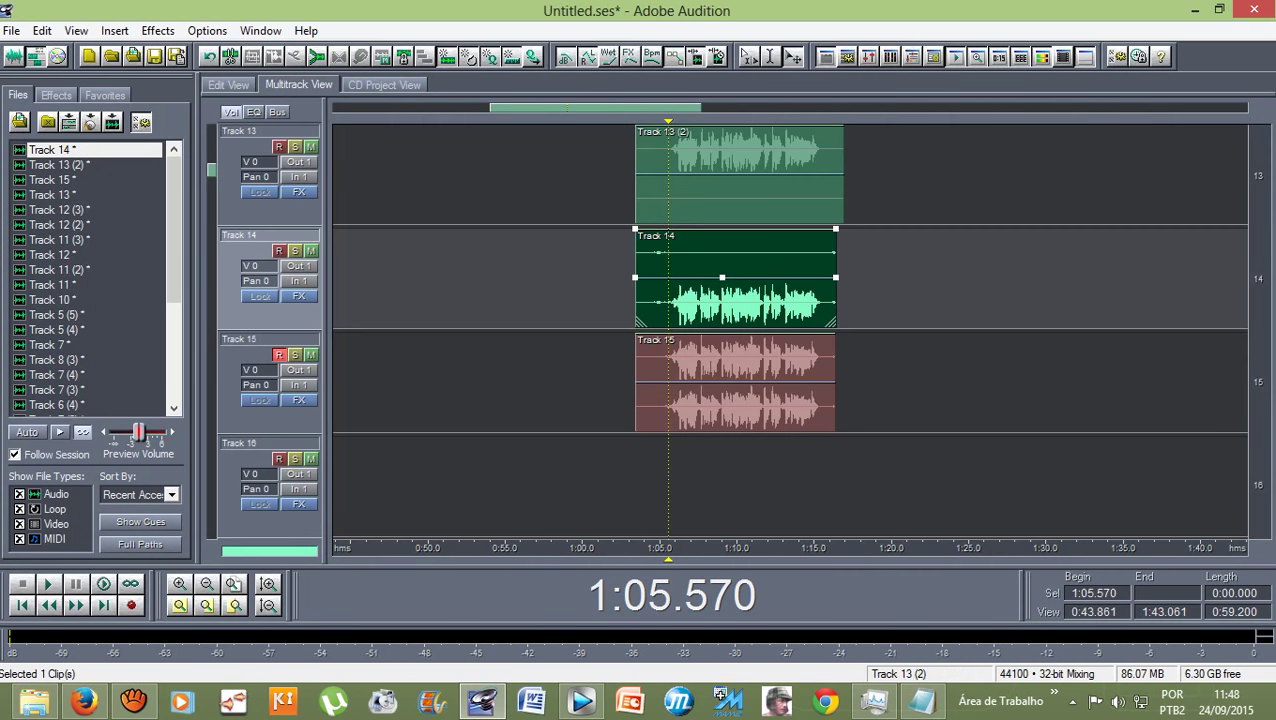
- Compare the clips on tracks 13, 14 and 15 and play the session from 1:05.570 to hear the stereo split
{"action": "left_click", "coordinate": [740, 190]}
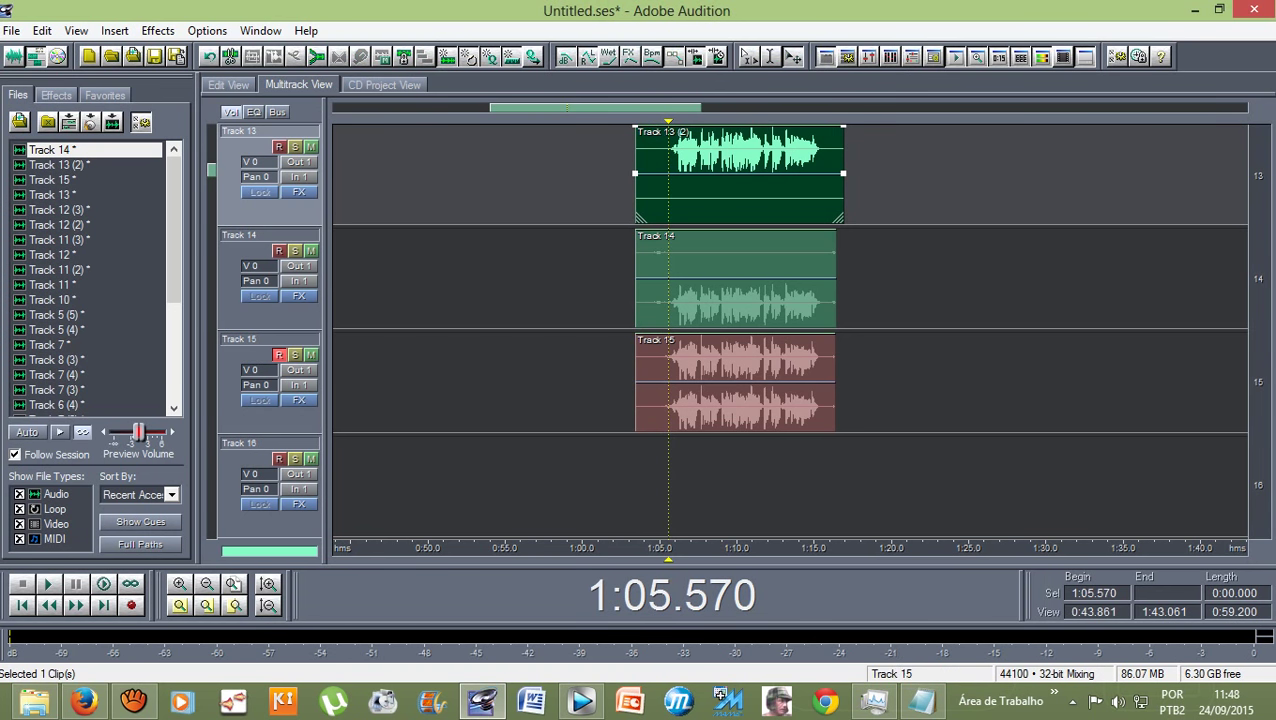
{"action": "left_click", "coordinate": [736, 288]}
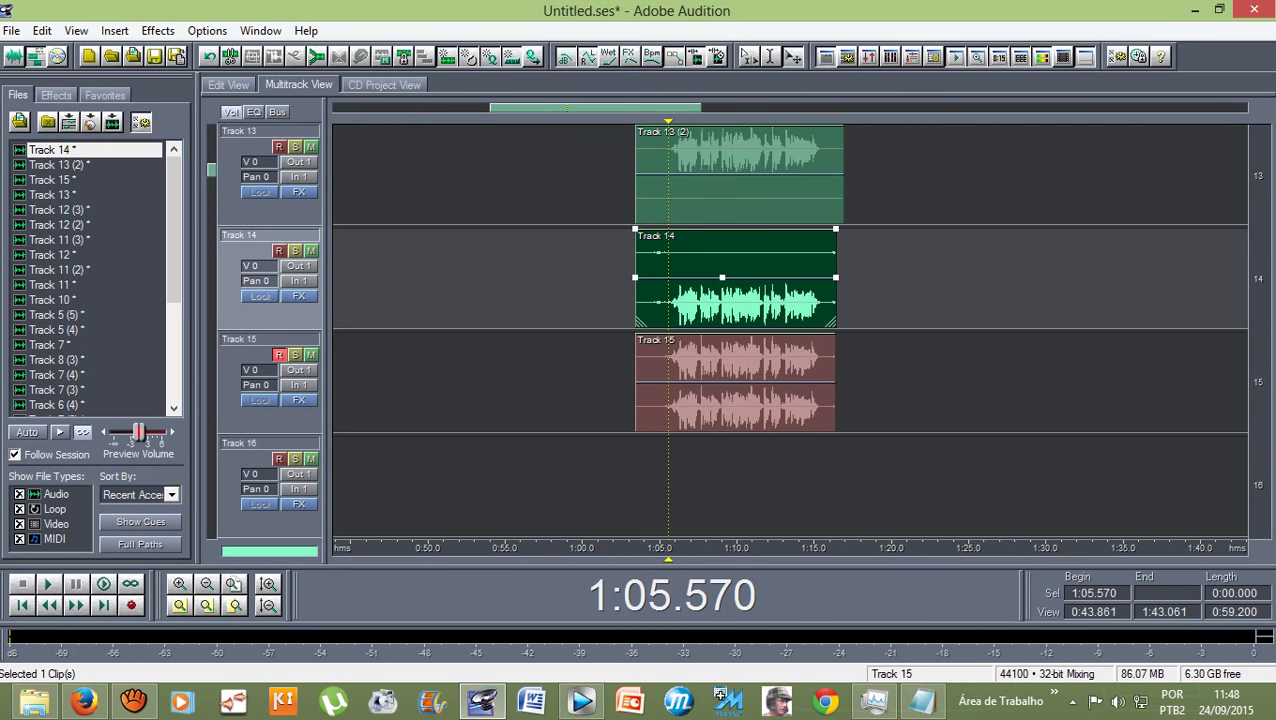
{"action": "left_click", "coordinate": [765, 385]}
{"action": "mouse_move", "coordinate": [863, 710]}
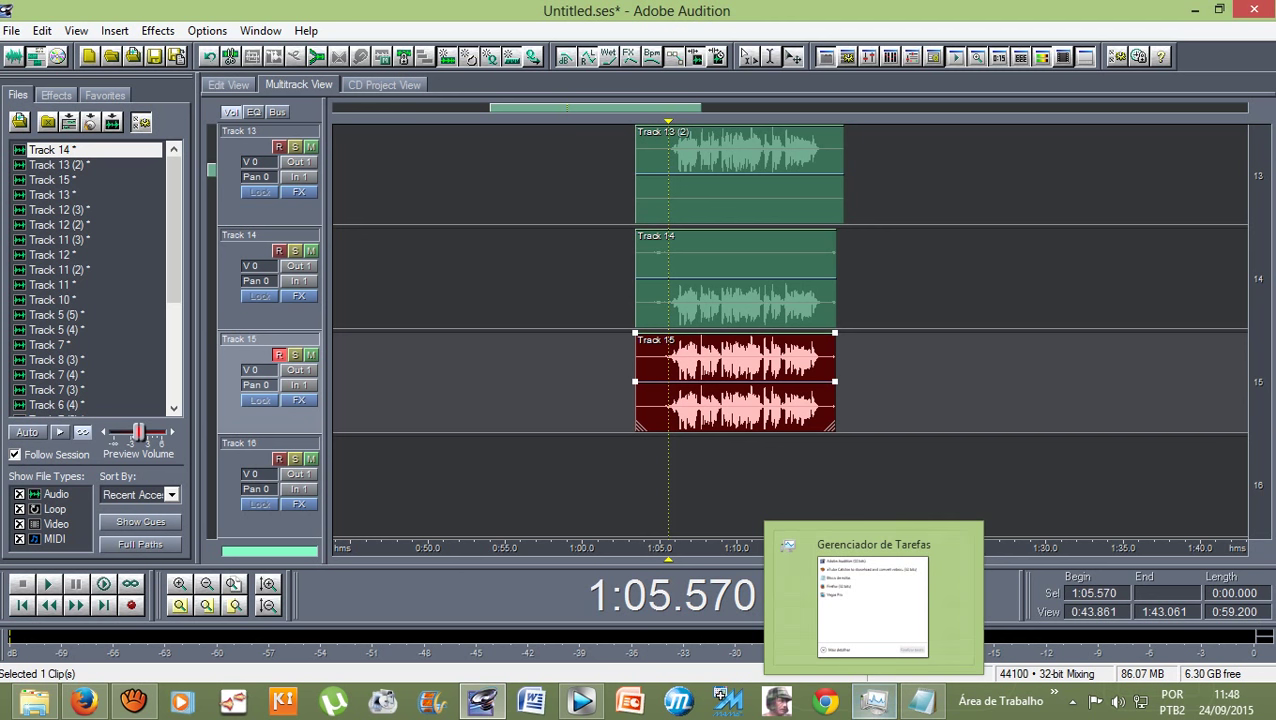
{"action": "left_click", "coordinate": [868, 704]}
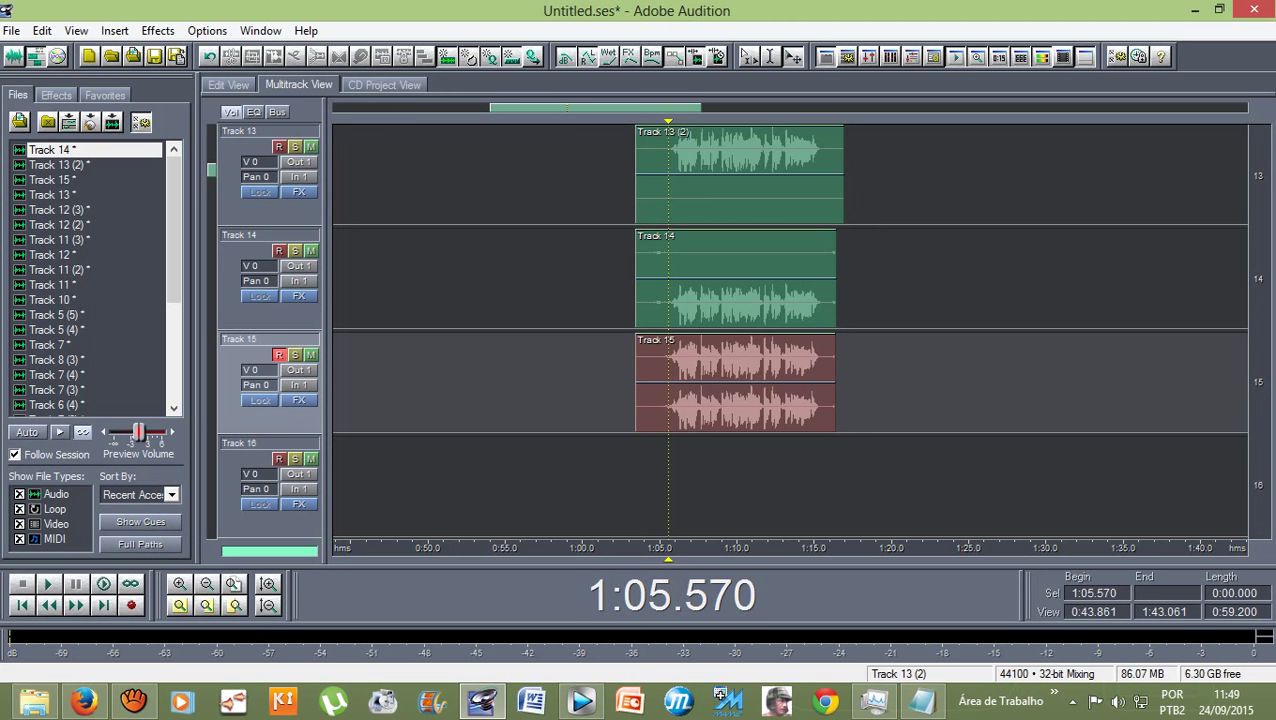
{"action": "key", "text": "space"}
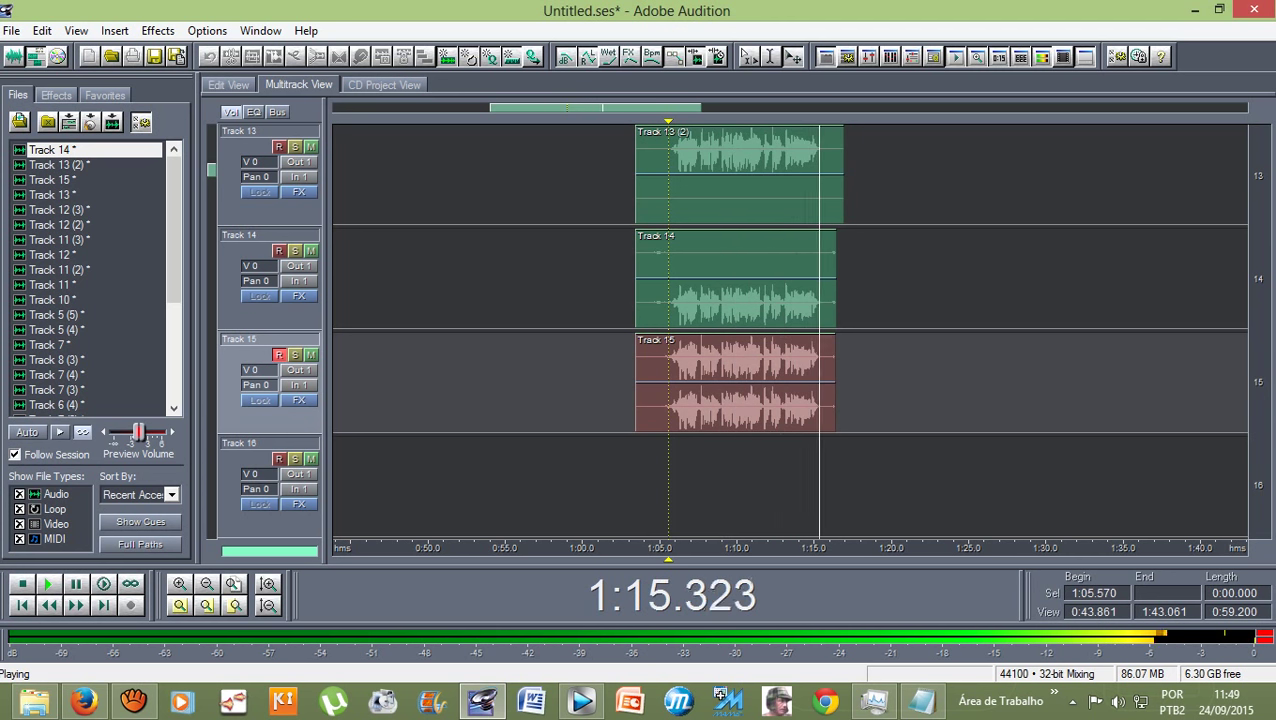
{"action": "key", "text": "space"}
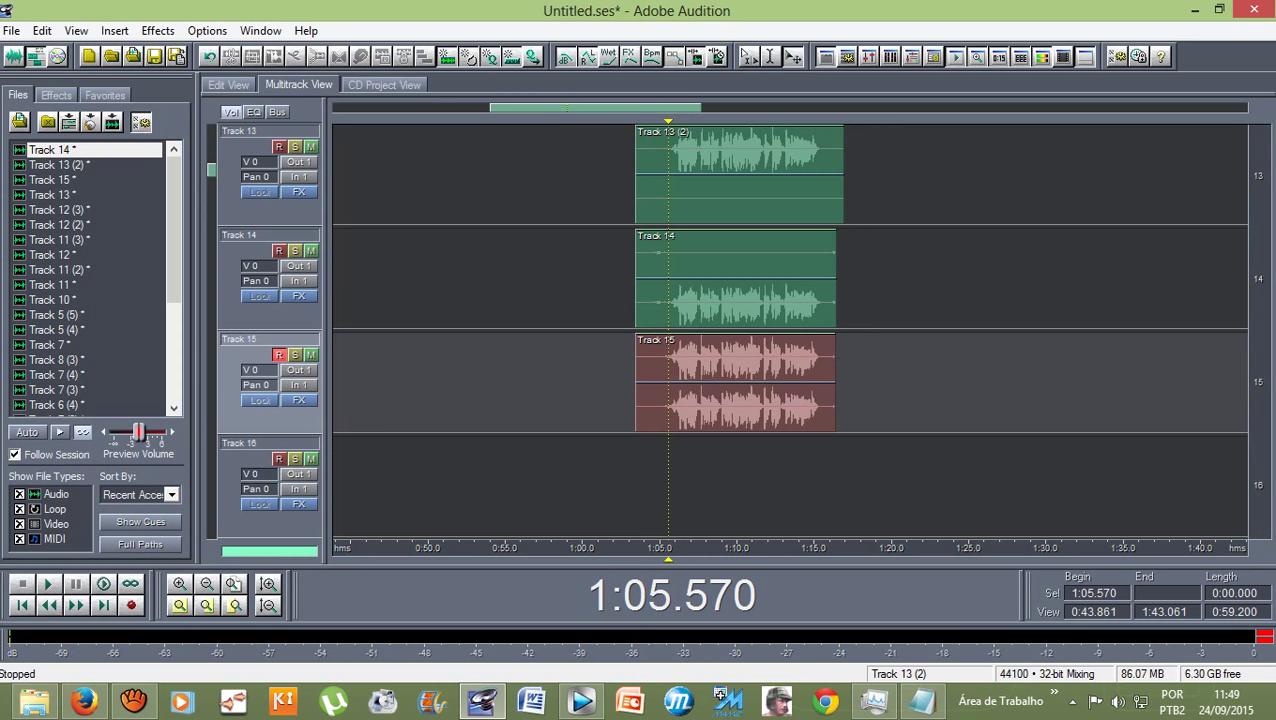
- Open the Track 13 (2) clip for waveform editing and undo the silencing of its right channel
{"action": "double_click", "coordinate": [740, 160]}
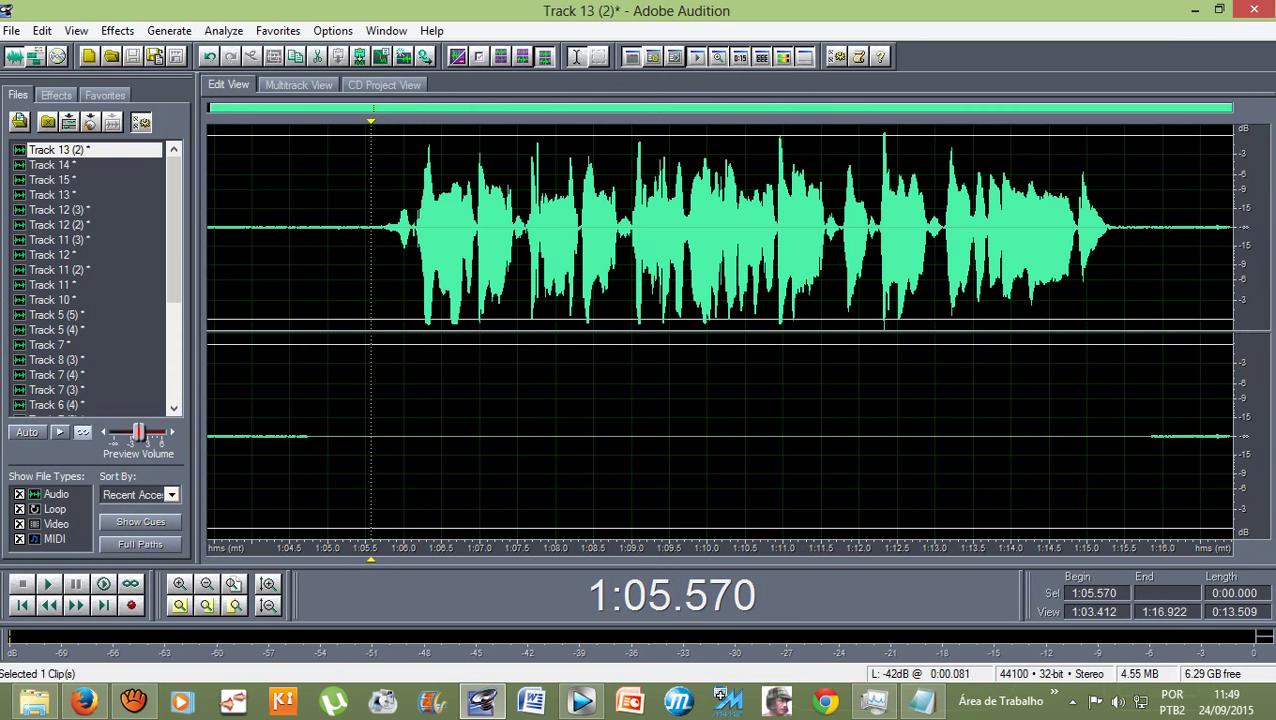
{"action": "key", "text": "ctrl+z"}
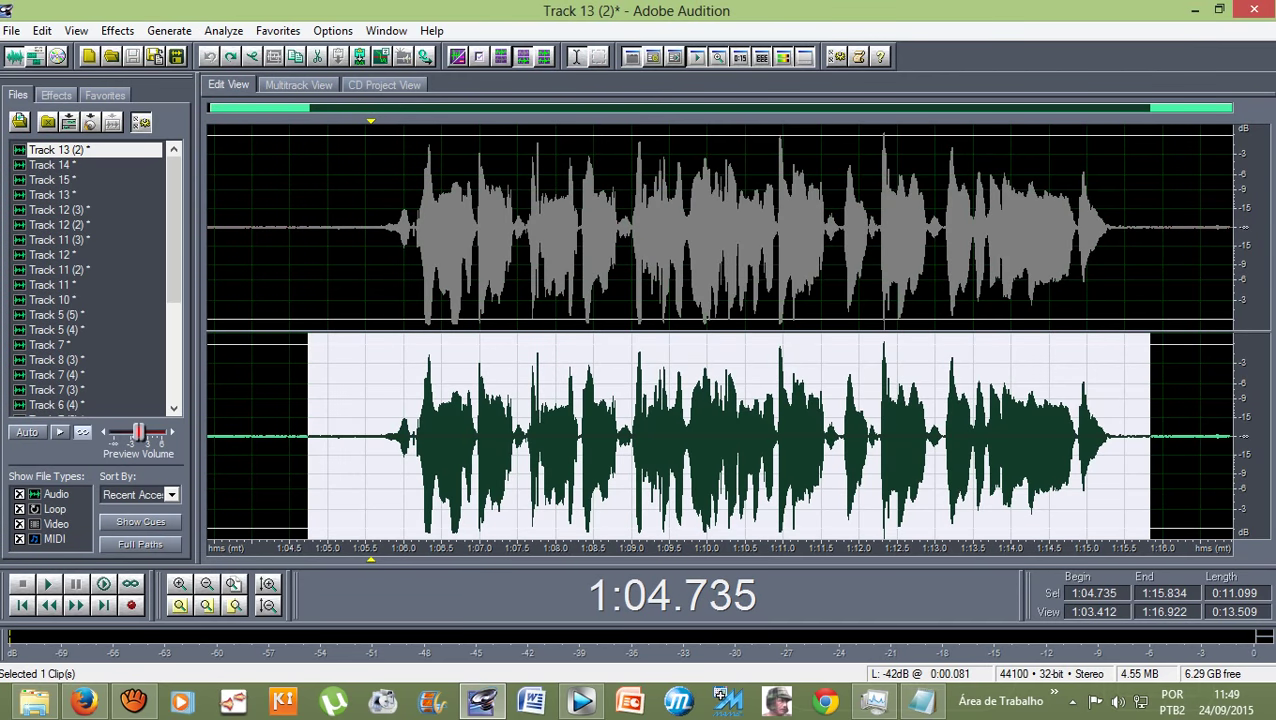
- Open the Track 14 clip for waveform editing, undo the silencing of its left channel, and return to the multitrack view
{"action": "left_click", "coordinate": [298, 85]}
{"action": "double_click", "coordinate": [740, 270]}
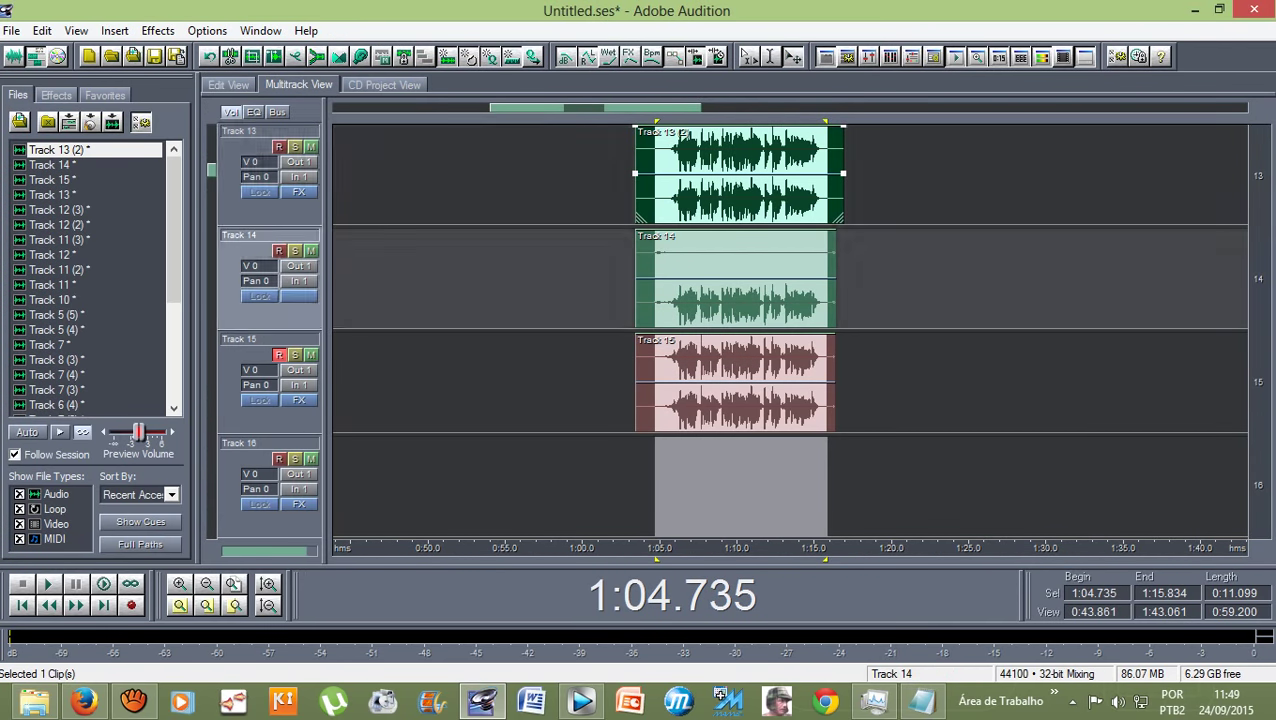
{"action": "key", "text": "ctrl+z"}
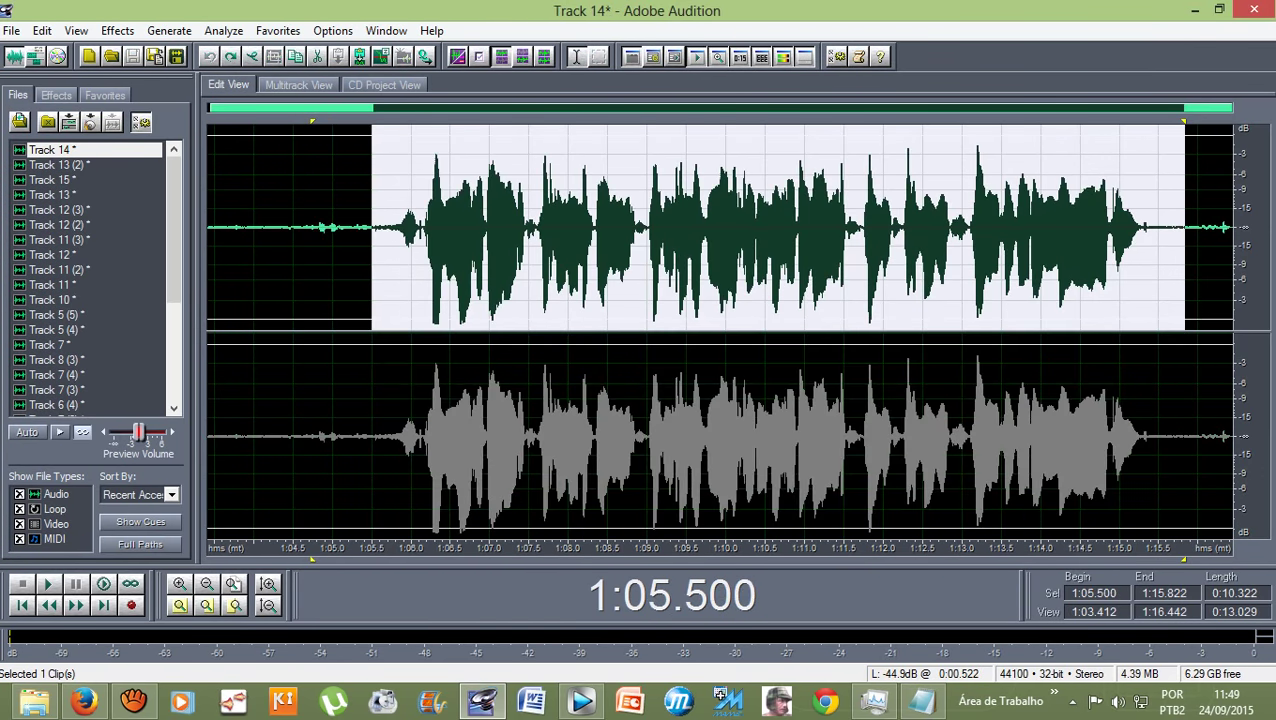
{"action": "left_click", "coordinate": [298, 85]}
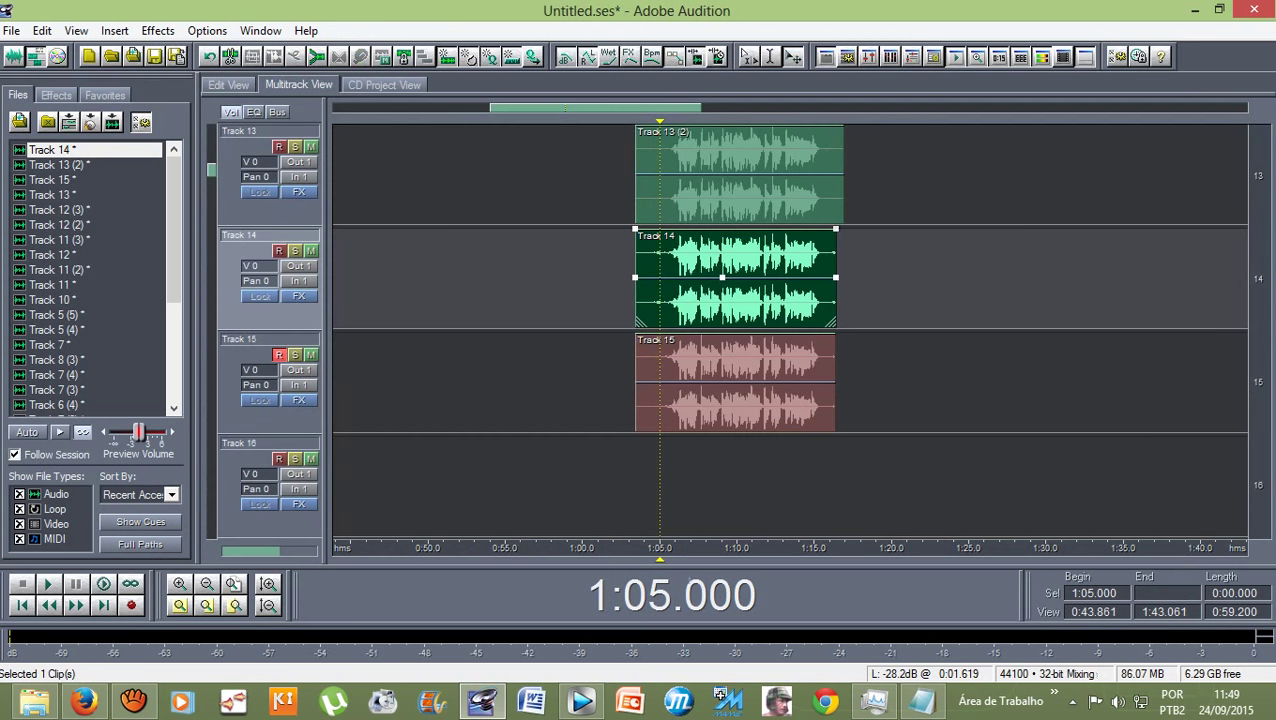
- Apply the Delay effect with the Spatial Left 2 preset to both channels of Track 13 (2) from 1:05.500 to 1:16.205, and return to multitrack
{"action": "double_click", "coordinate": [740, 170]}
{"action": "key", "text": "F12"}
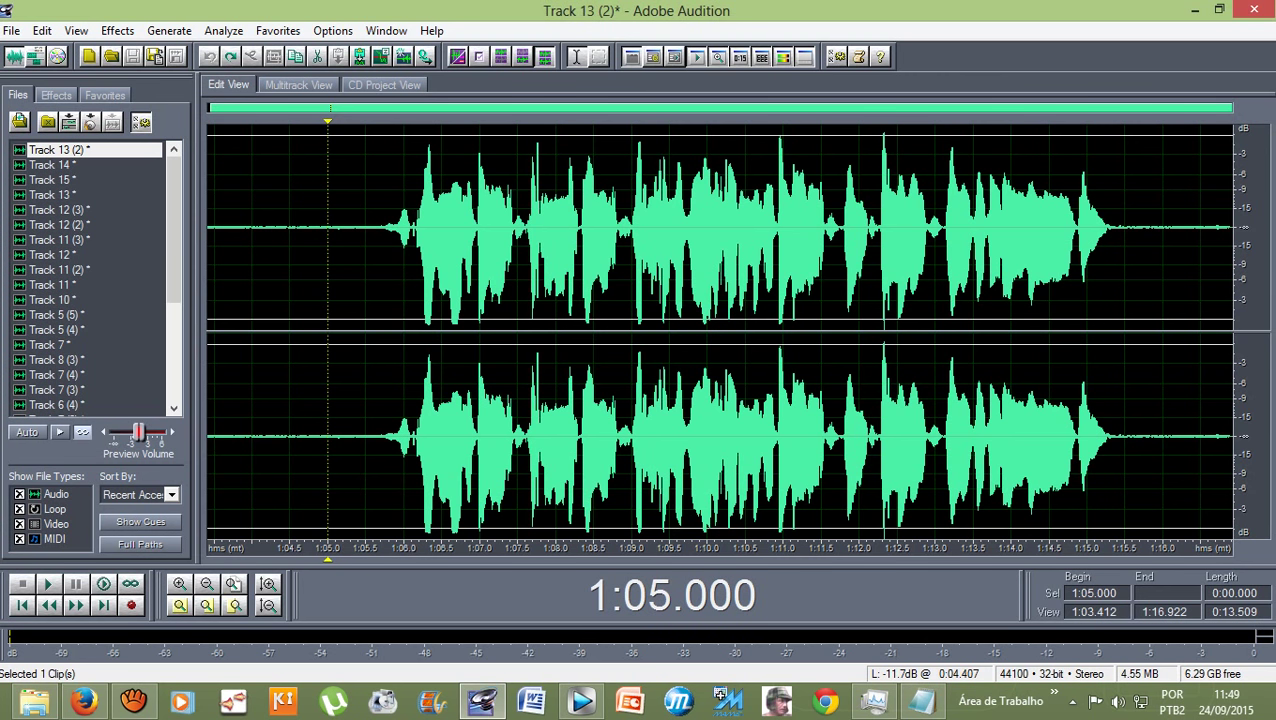
{"action": "left_click_drag", "start_coordinate": [365, 230], "coordinate": [1177, 230]}
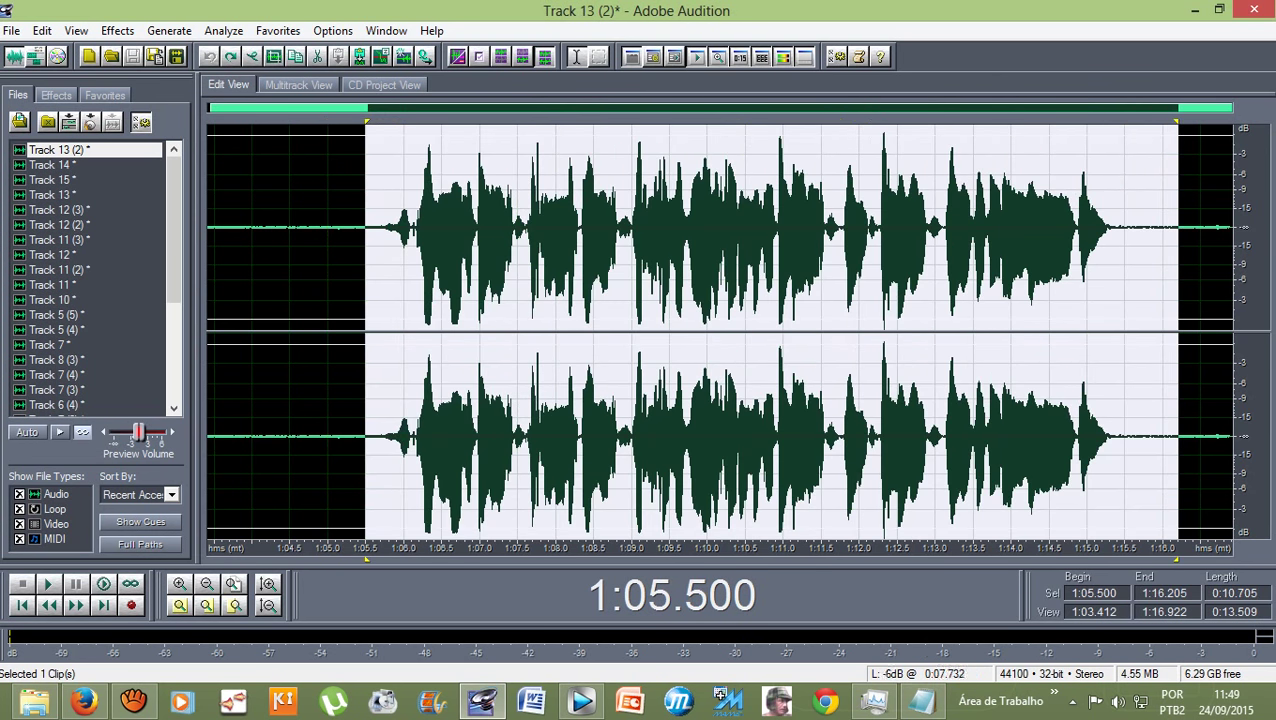
{"action": "left_click", "coordinate": [117, 30]}
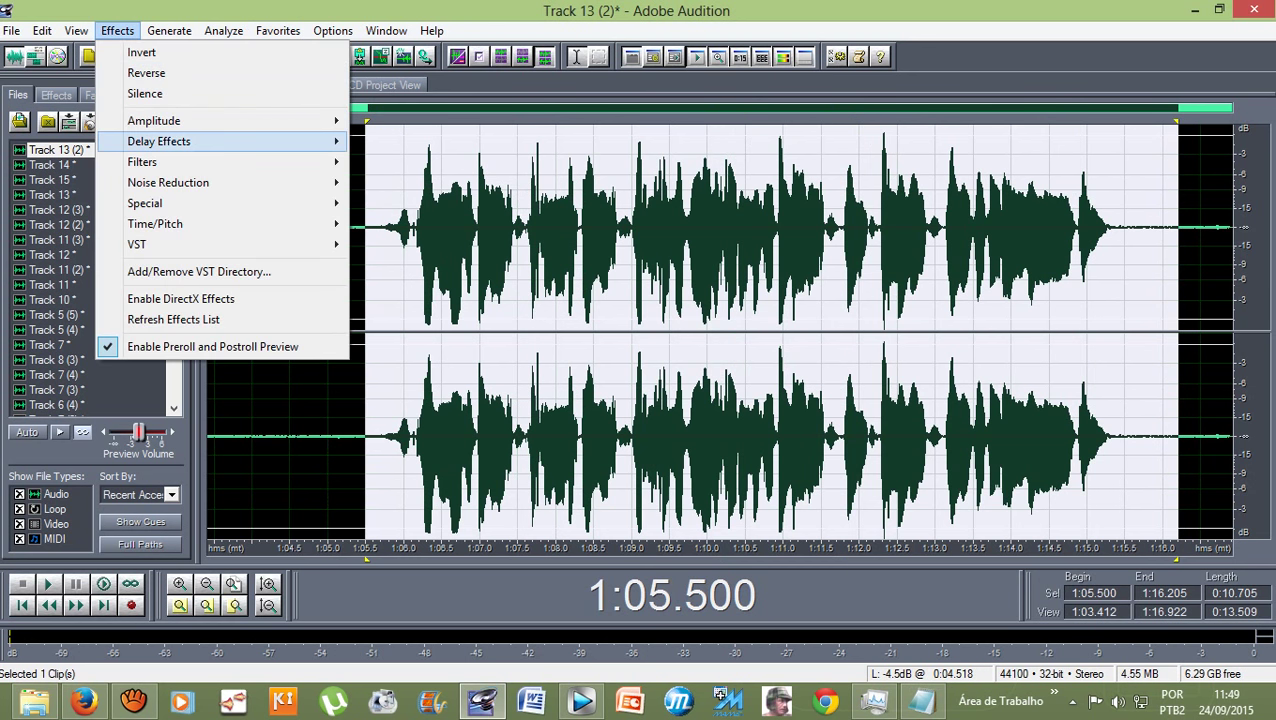
{"action": "mouse_move", "coordinate": [230, 141]}
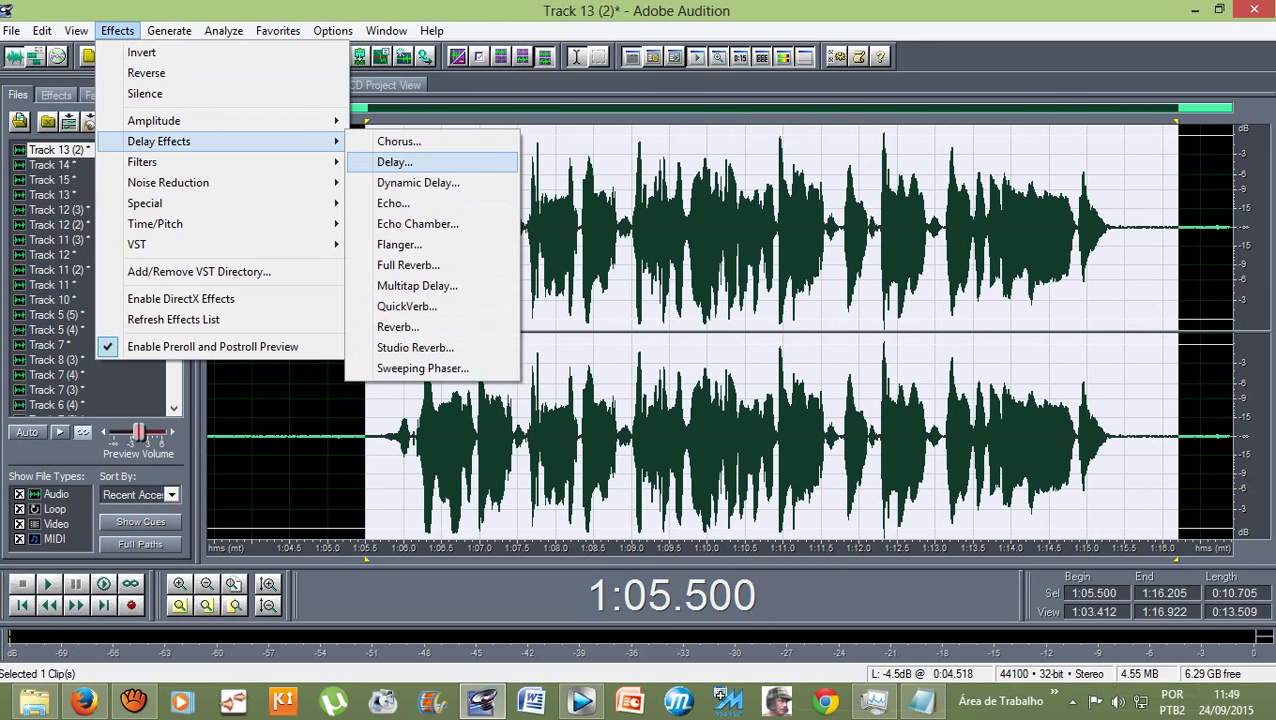
{"action": "left_click", "coordinate": [395, 161]}
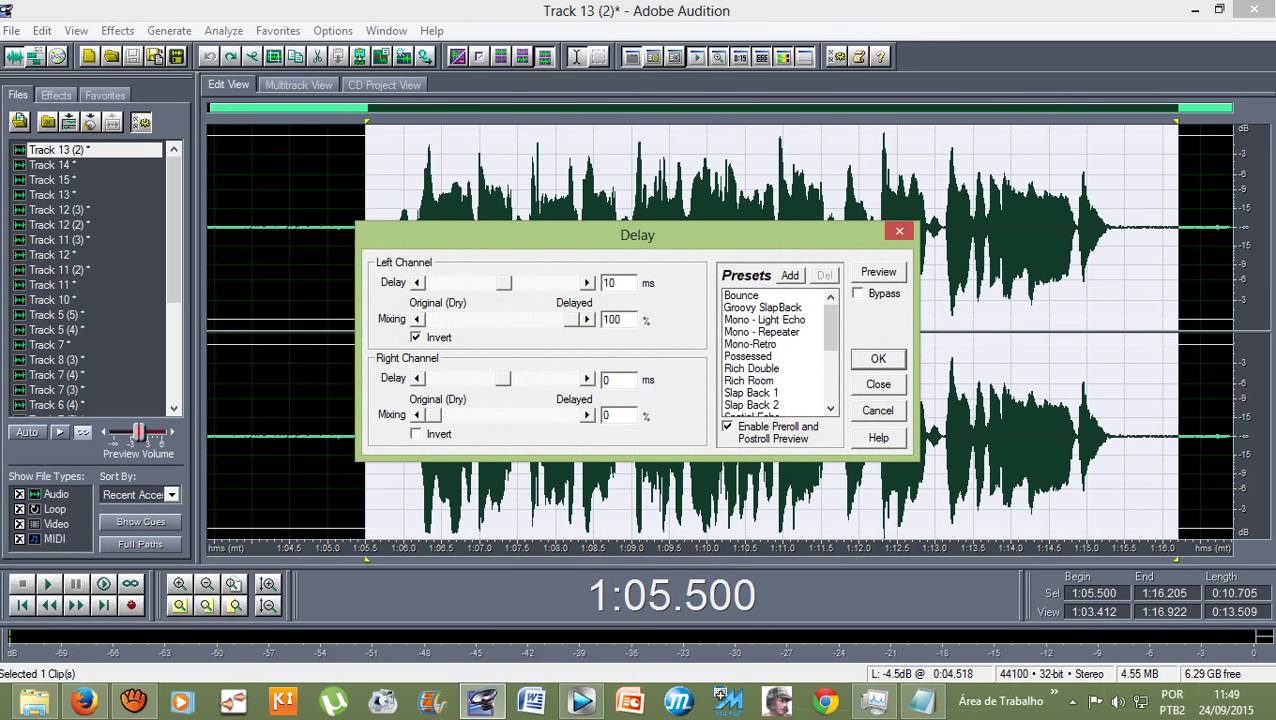
{"action": "scroll", "coordinate": [777, 350], "scroll_direction": "down", "scroll_amount": 3}
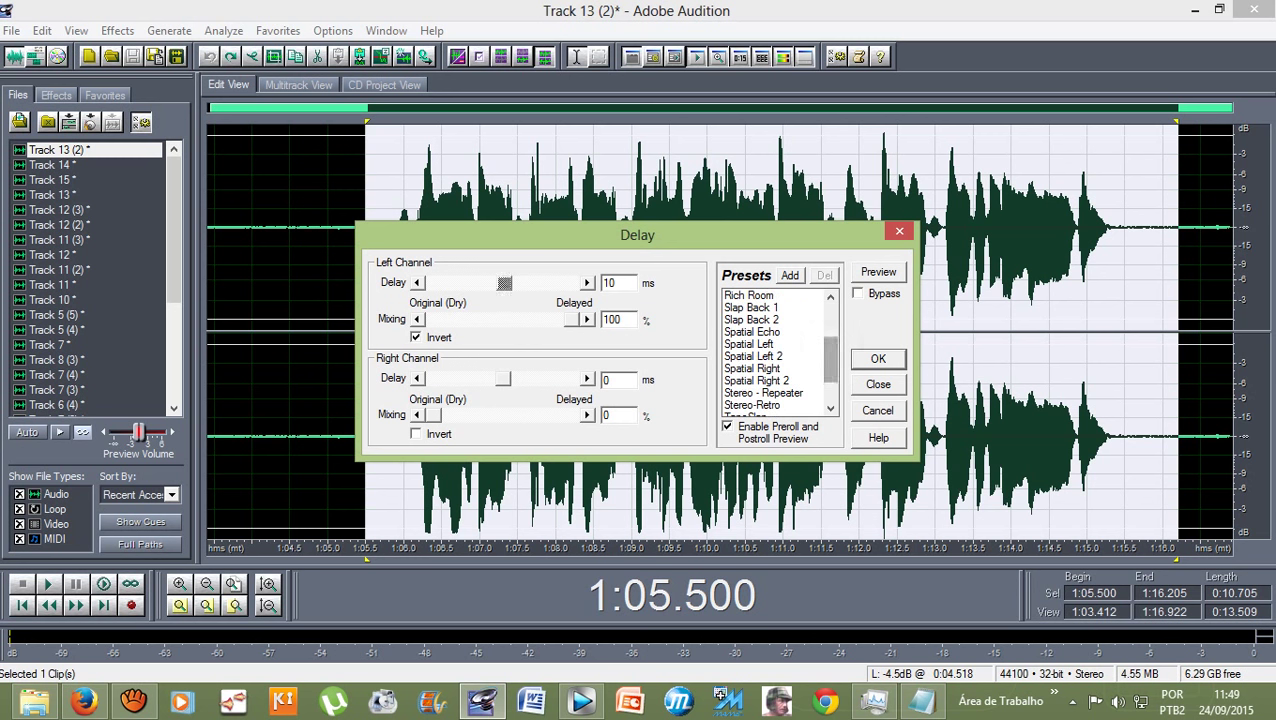
{"action": "left_click", "coordinate": [755, 356]}
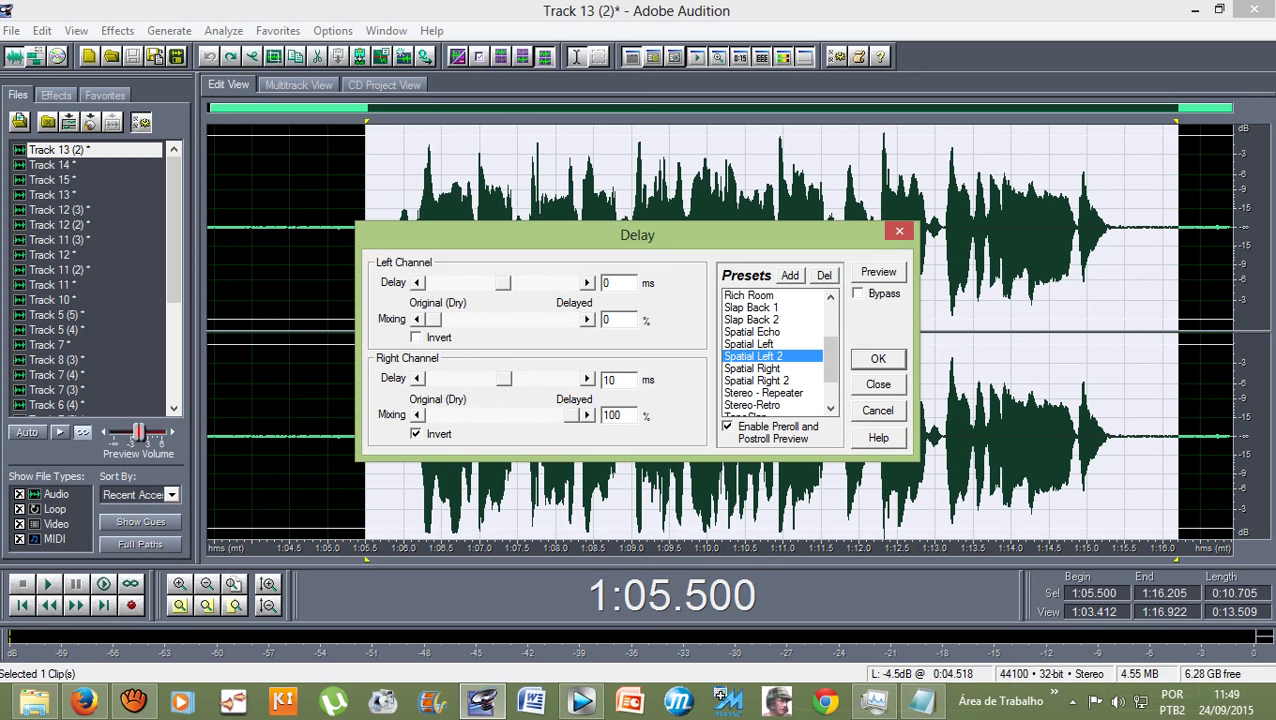
{"action": "left_click", "coordinate": [877, 358]}
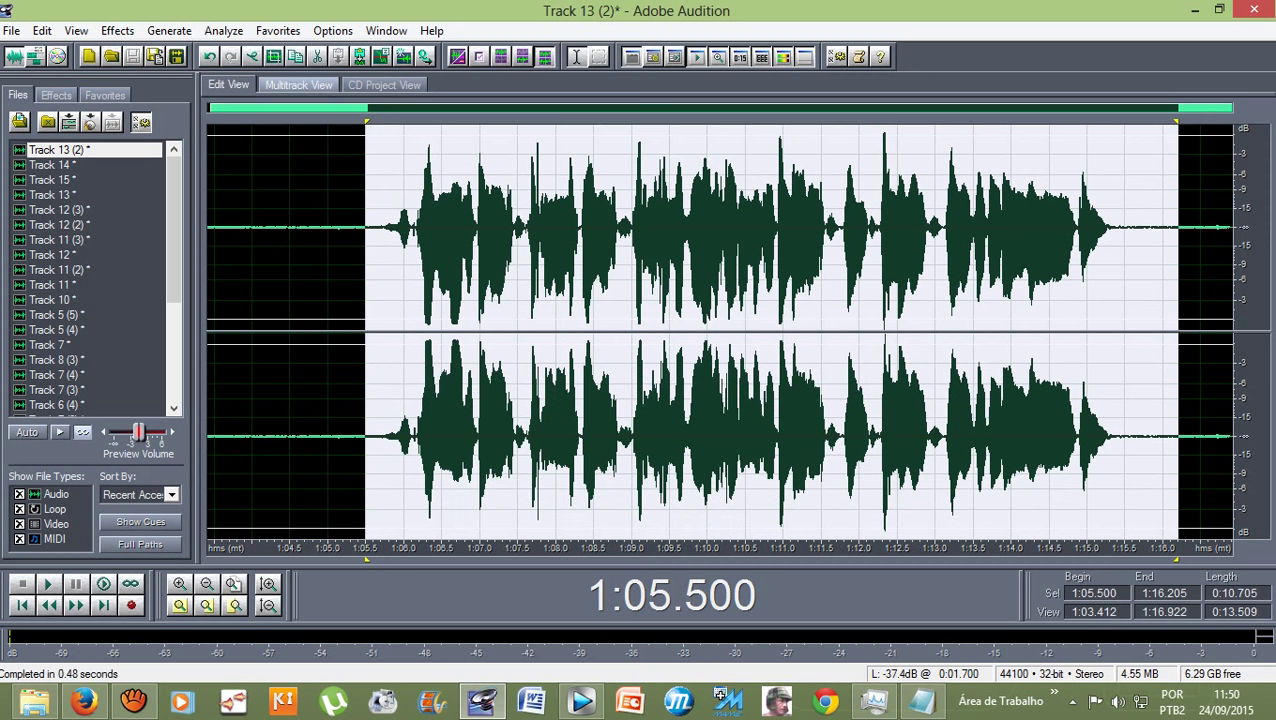
{"action": "left_click", "coordinate": [298, 85]}
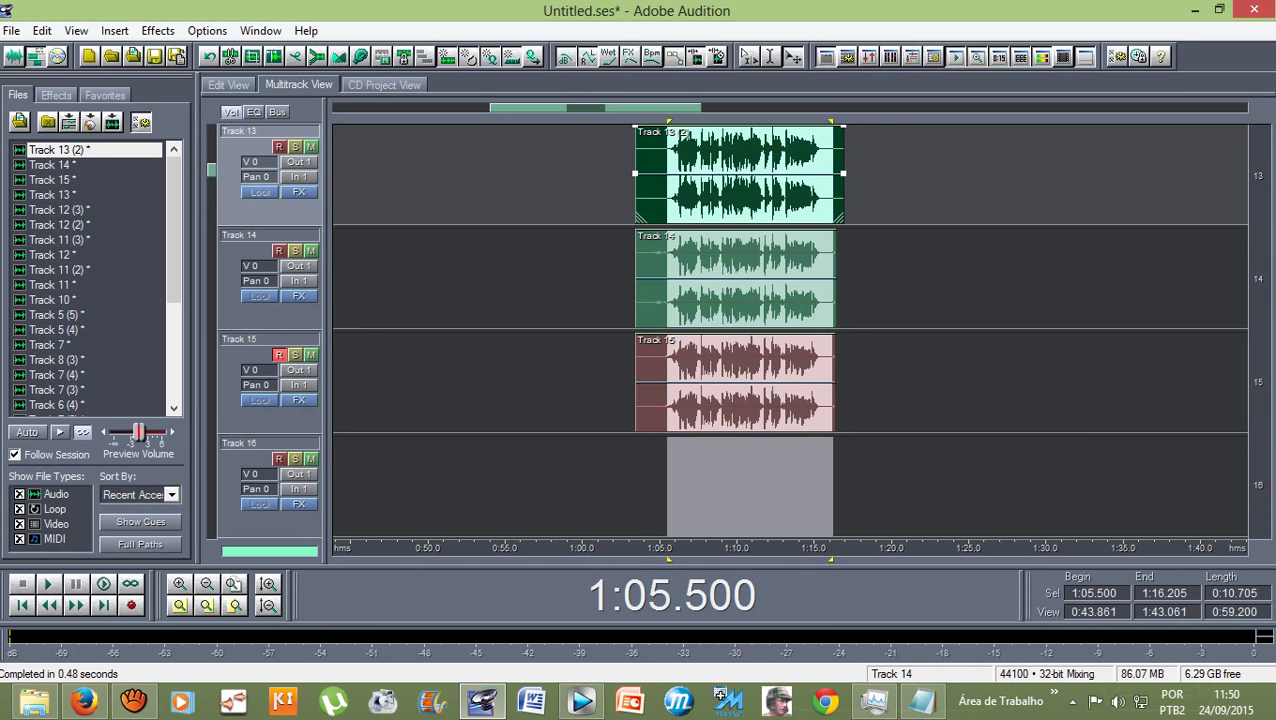
- Apply the Delay effect with the Spatial Right 2 preset to the Track 14 clip from 1:05.500 to 1:16.205, and return to the multitrack view
{"action": "double_click", "coordinate": [713, 279]}
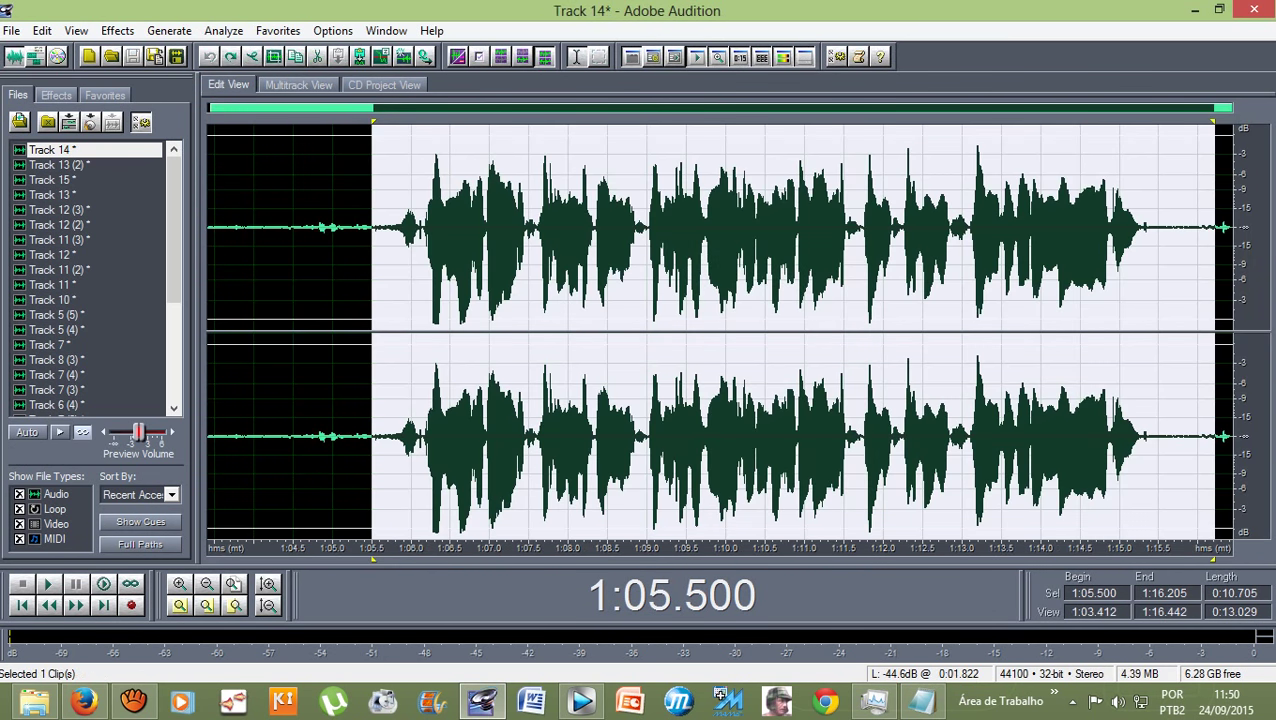
{"action": "left_click", "coordinate": [117, 30]}
{"action": "mouse_move", "coordinate": [160, 141]}
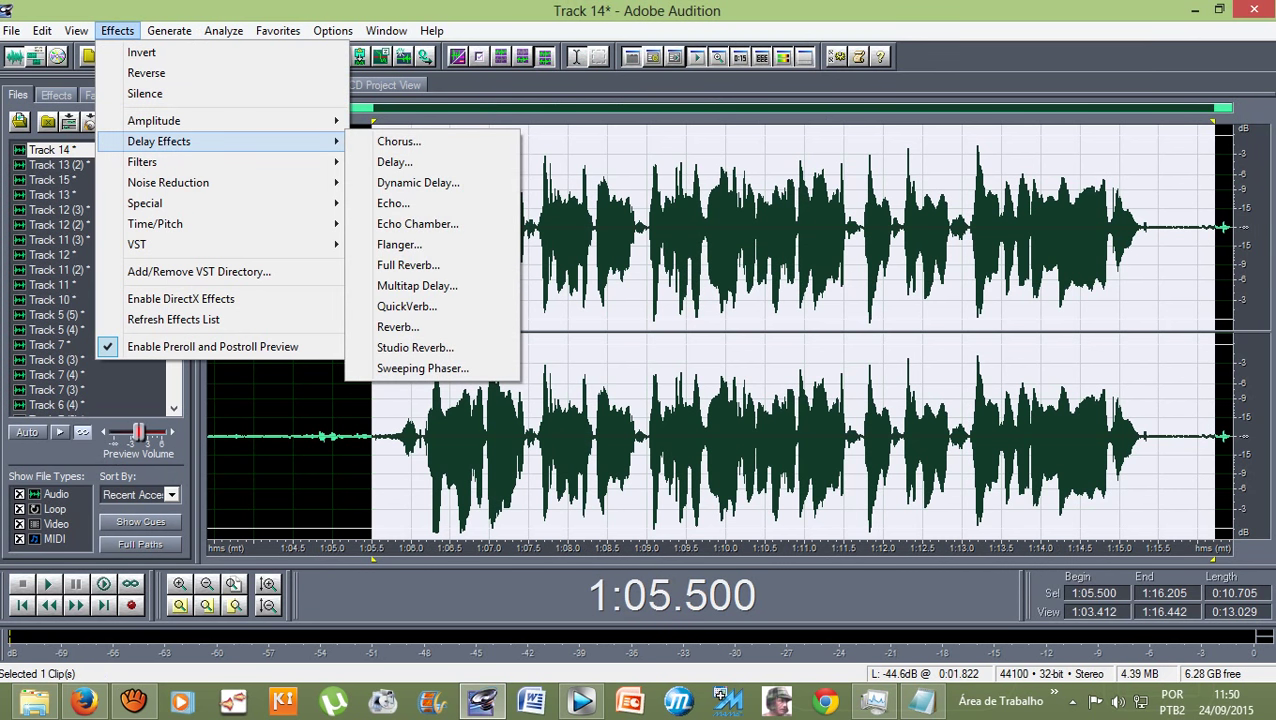
{"action": "left_click", "coordinate": [395, 161]}
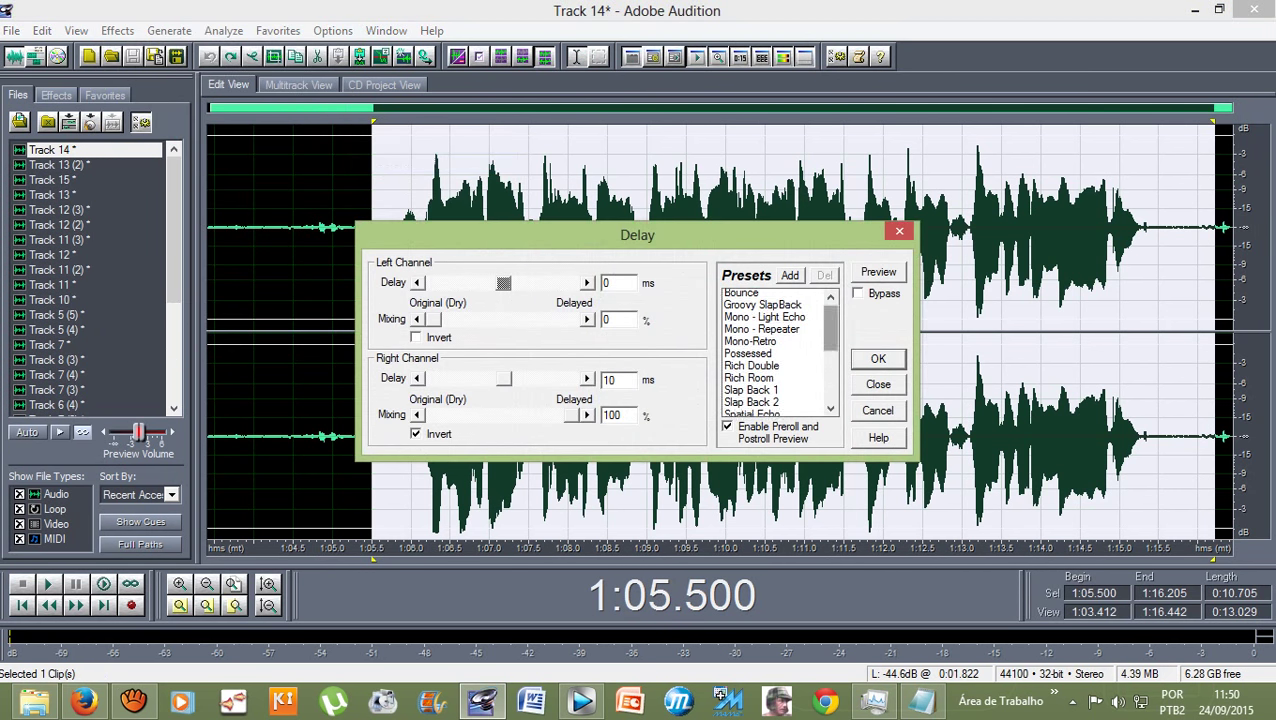
{"action": "left_click", "coordinate": [831, 378]}
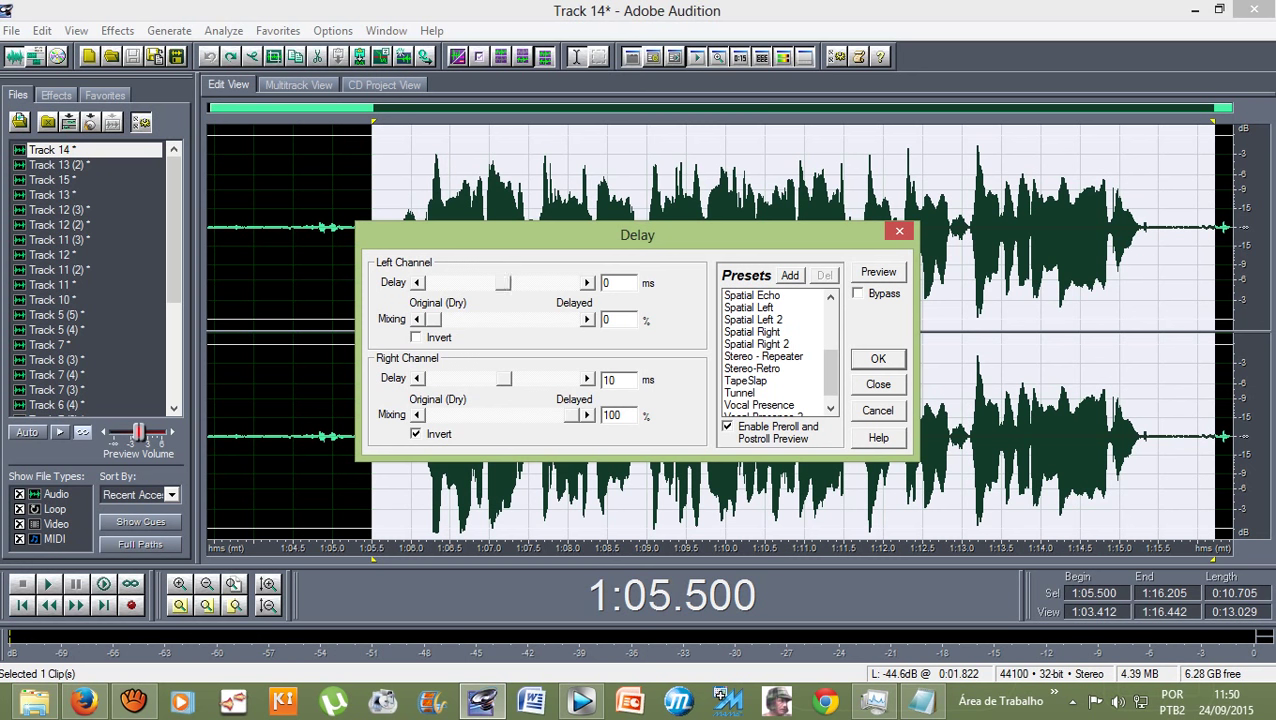
{"action": "left_click", "coordinate": [758, 344]}
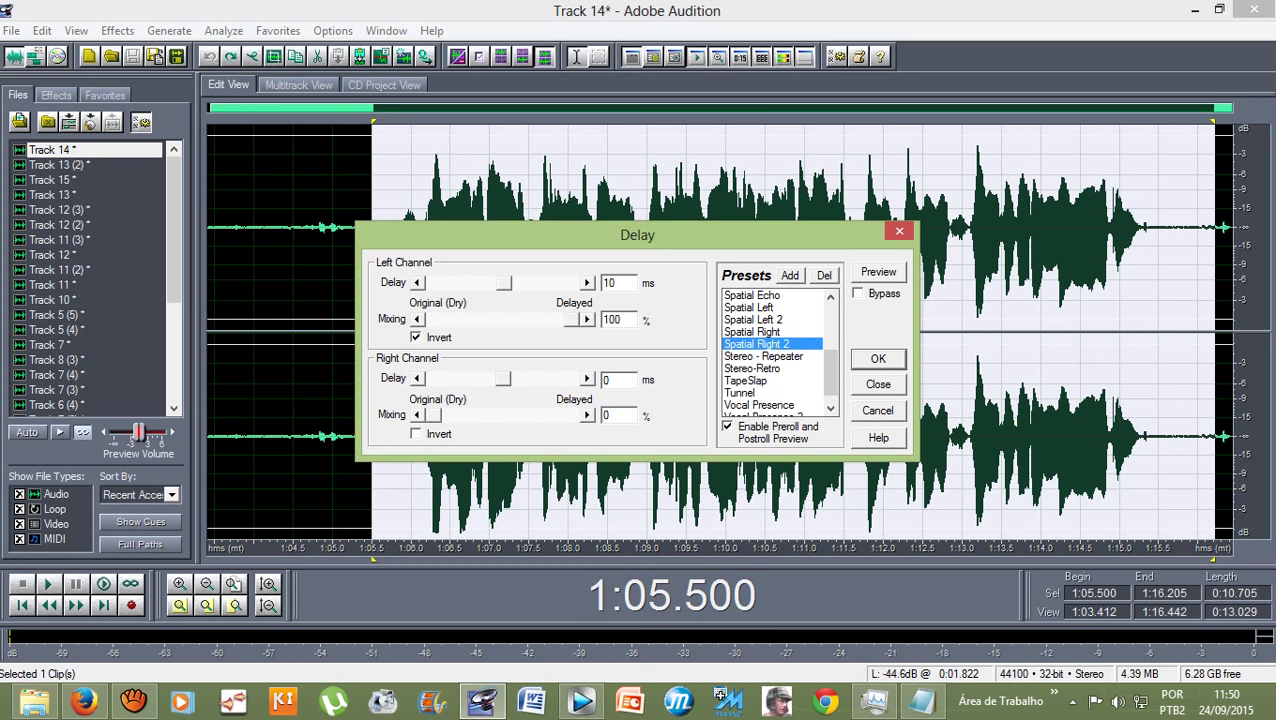
{"action": "key", "text": "Return"}
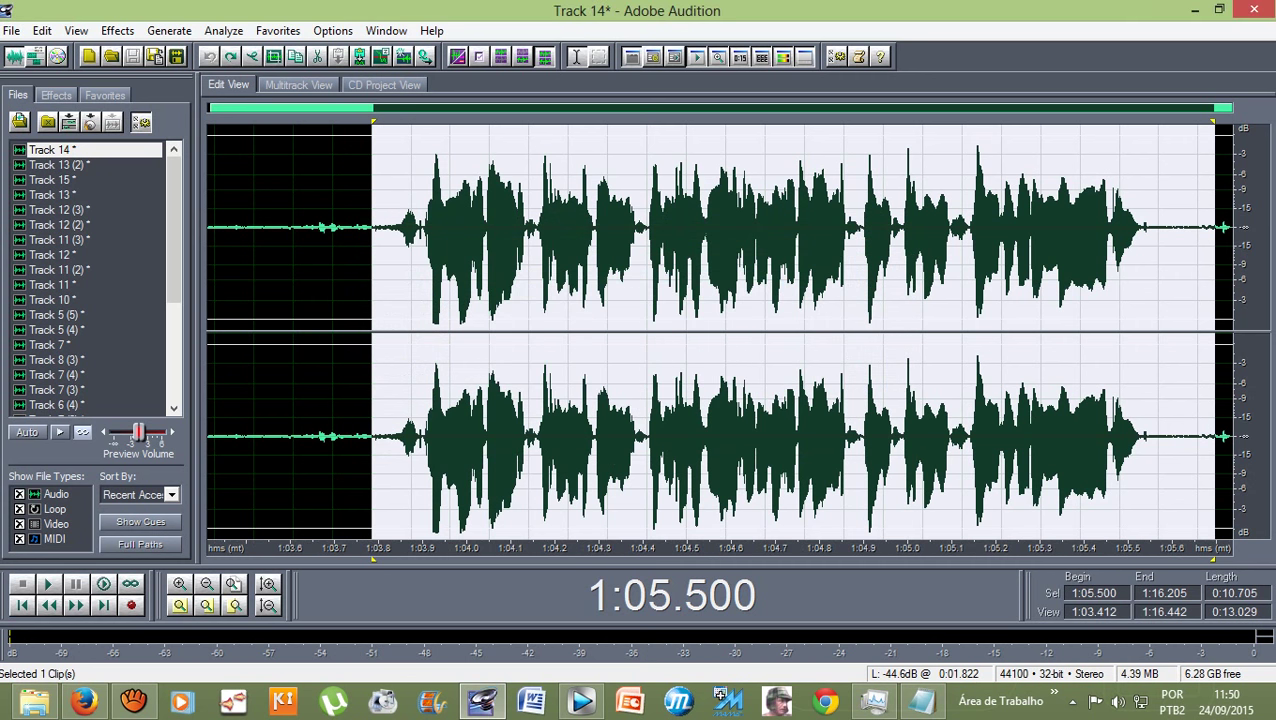
{"action": "key", "text": "F12"}
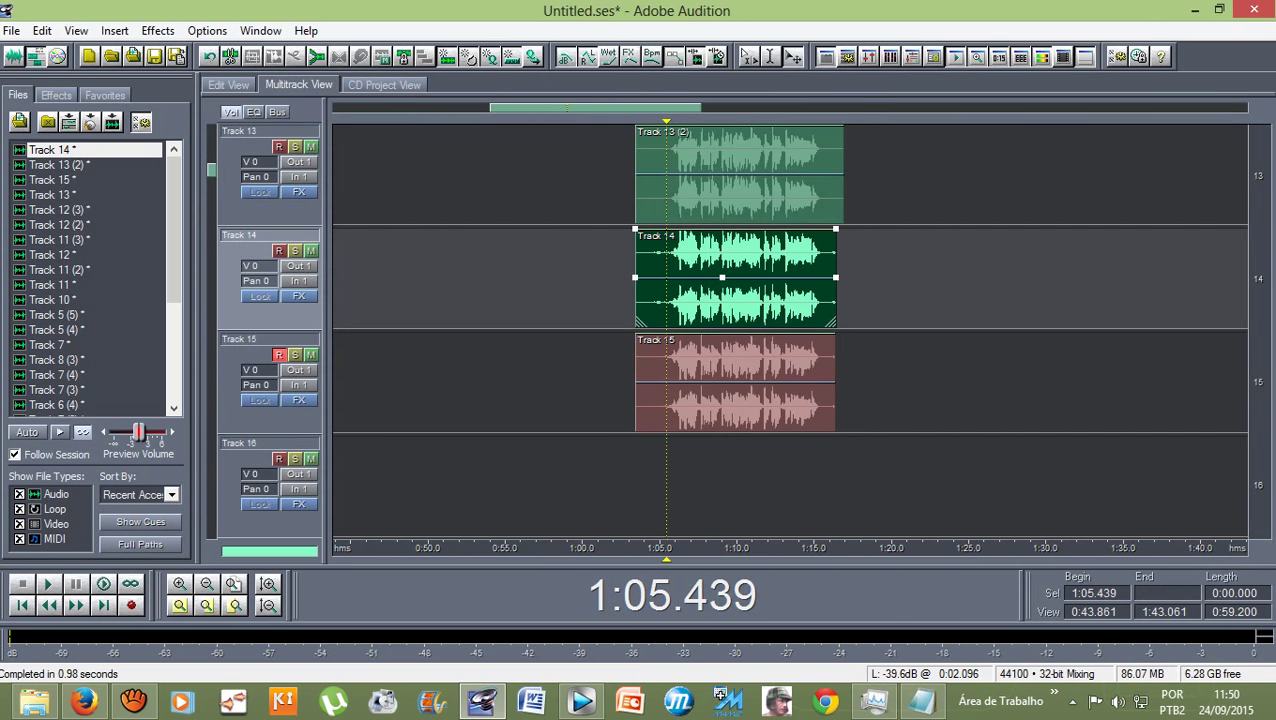
- Play the multitrack session from 1:05.378 to hear the delayed vocal layers, and stop playback
{"action": "key", "text": "Left"}
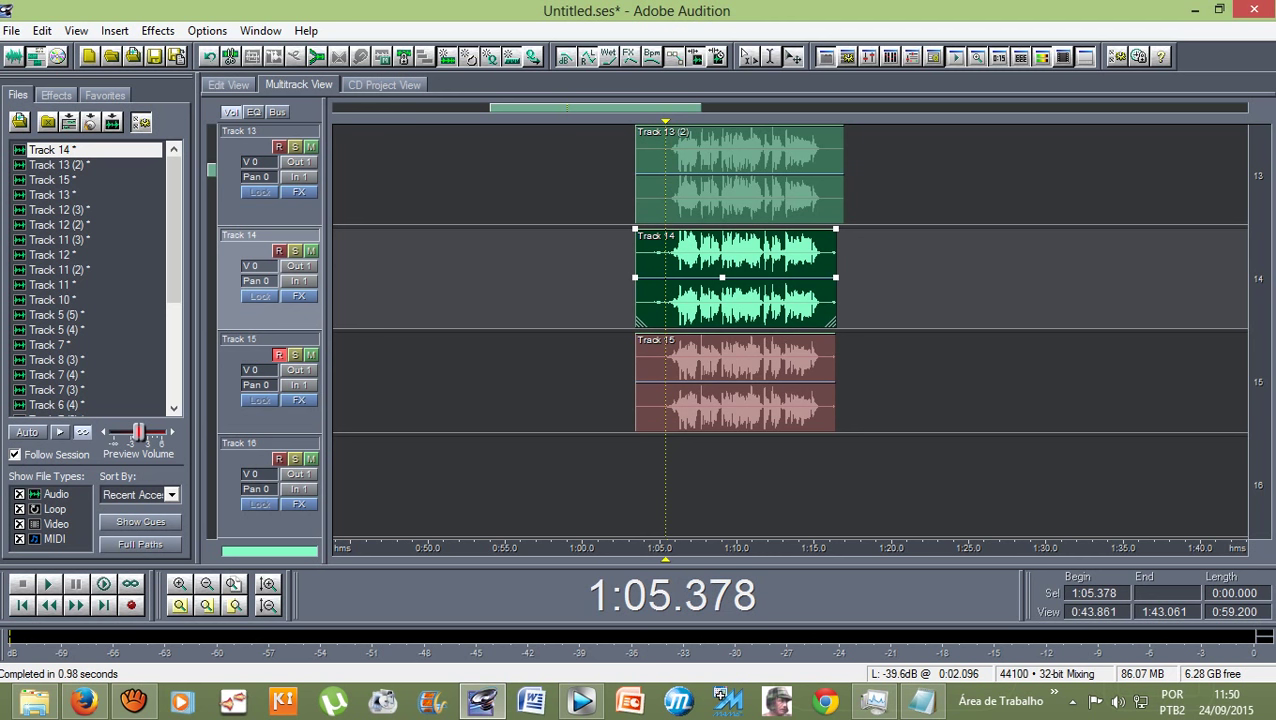
{"action": "key", "text": "space"}
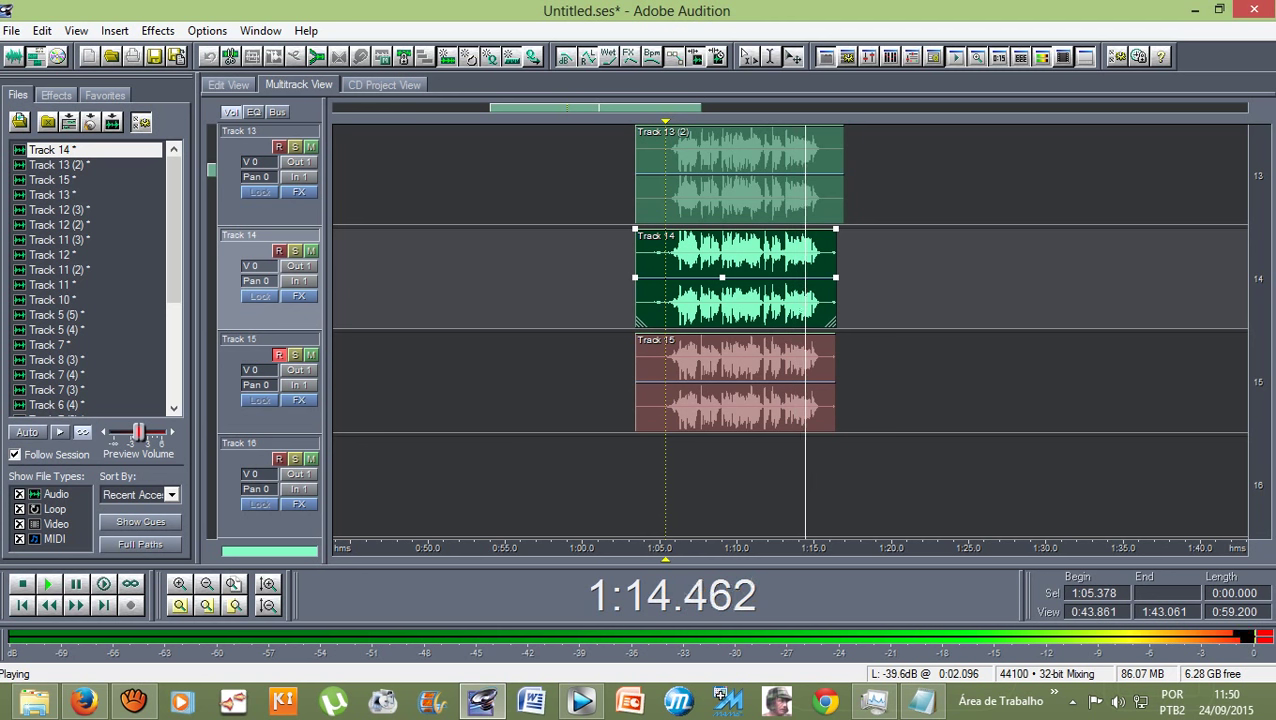
{"action": "key", "text": "space"}
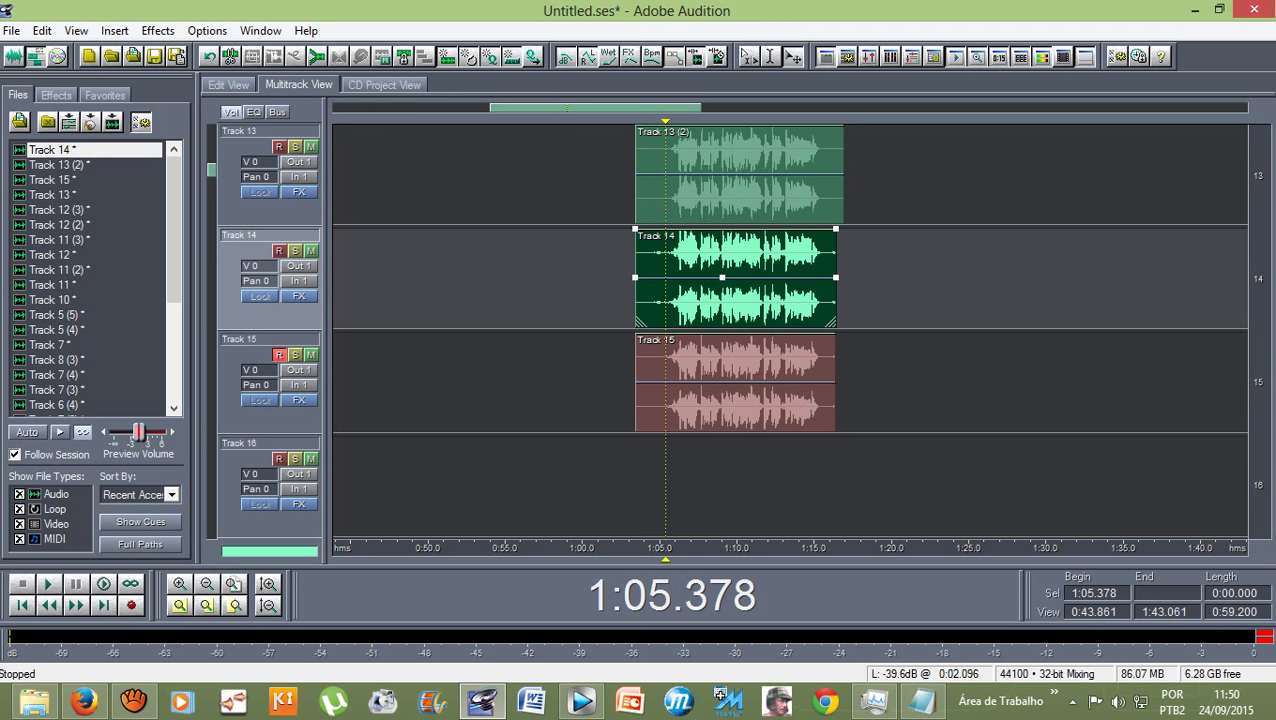
{"action": "mouse_move", "coordinate": [140, 708]}
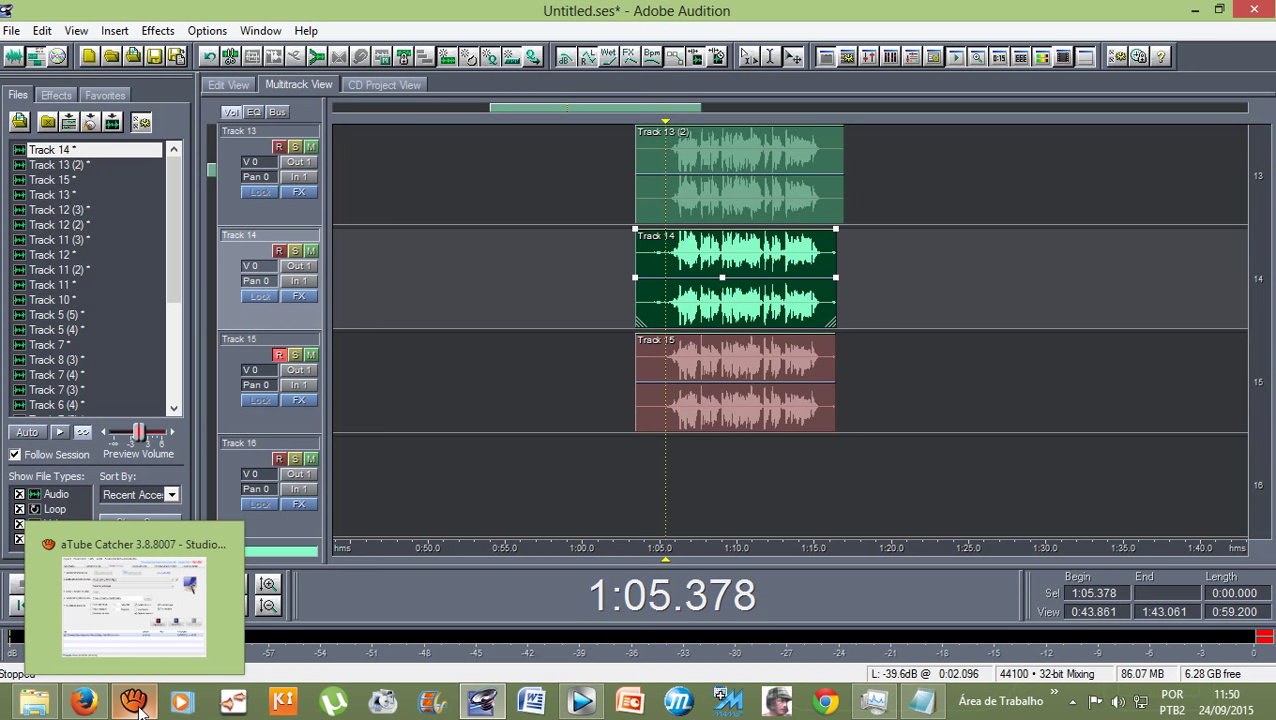